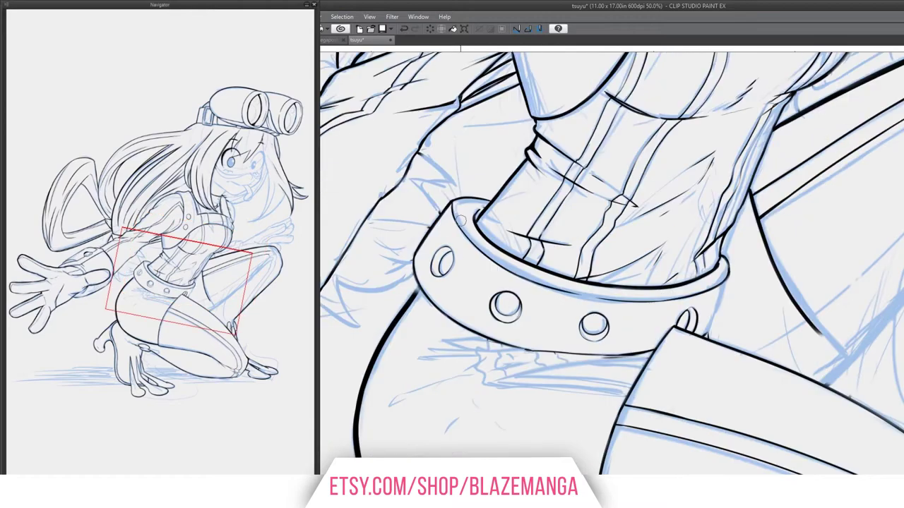
Ink the belt studs and hip creases, plus the eyes, mouth, tongue and front hair strands over the blue sketch
drag(597, 328, 706, 318)
drag(777, 176, 749, 282)
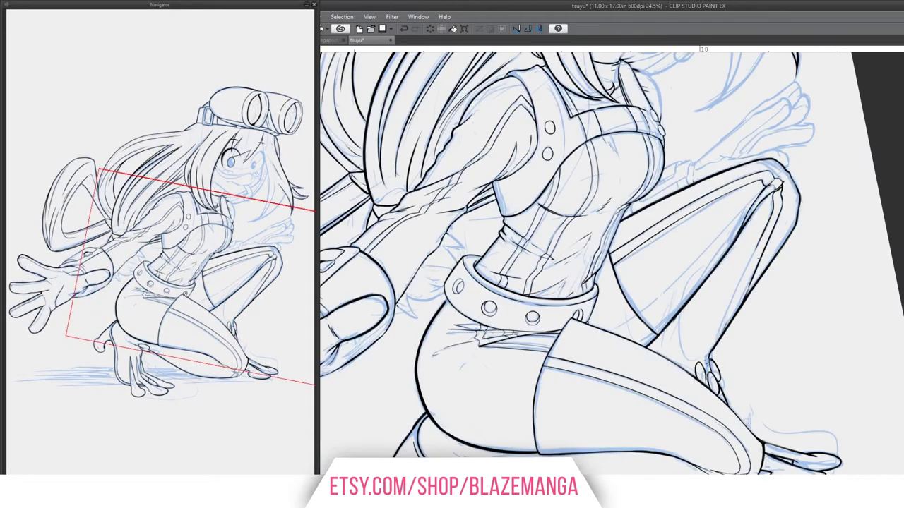
drag(611, 212, 611, 396)
drag(635, 152, 664, 378)
drag(671, 268, 635, 417)
drag(593, 303, 611, 349)
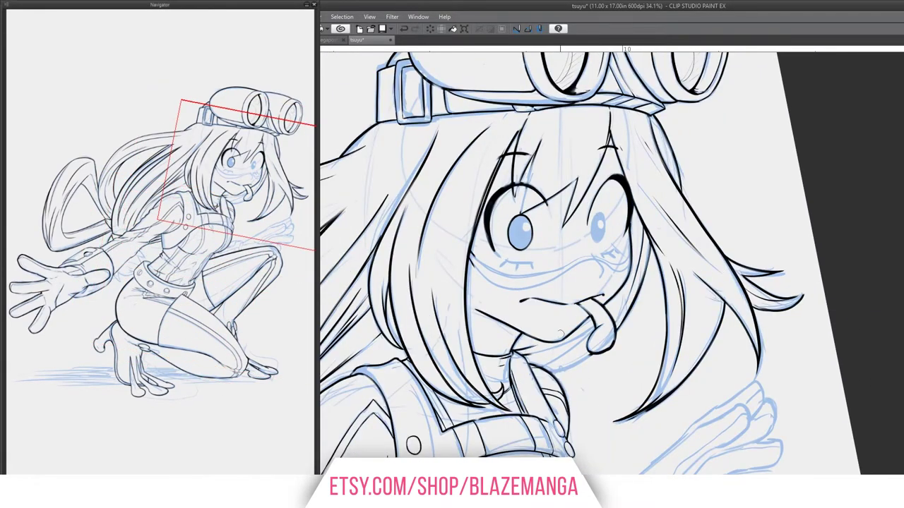
Ink the face mask and the far hand above the raised knee, and hide the blue sketch
drag(565, 212, 558, 253)
scroll(586, 261, down, 3)
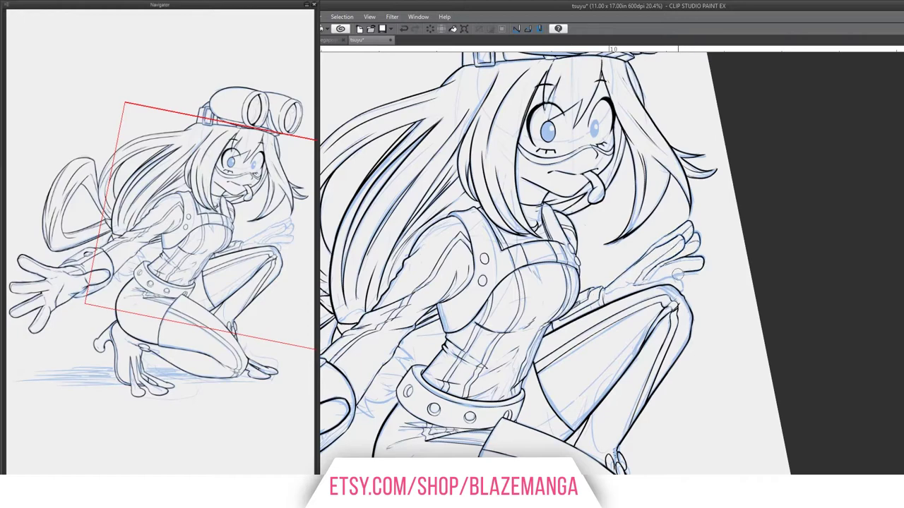
scroll(576, 261, down, 3)
scroll(576, 261, down, 2)
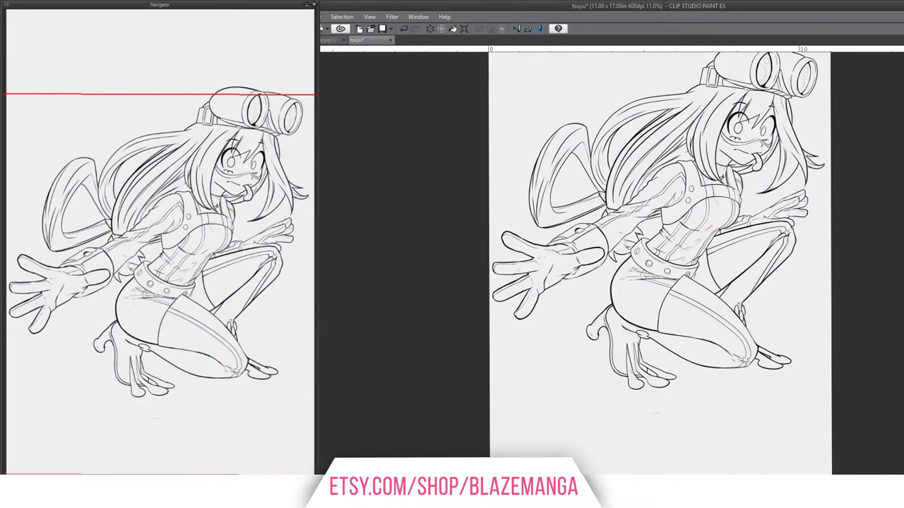
Block in a green oval lily pad with a notch on its left side beneath the crouching figure
mouse_move(586, 325)
mouse_down()
mouse_move(784, 332)
mouse_move(557, 382)
mouse_move(519, 363)
mouse_up()
drag(526, 332, 742, 325)
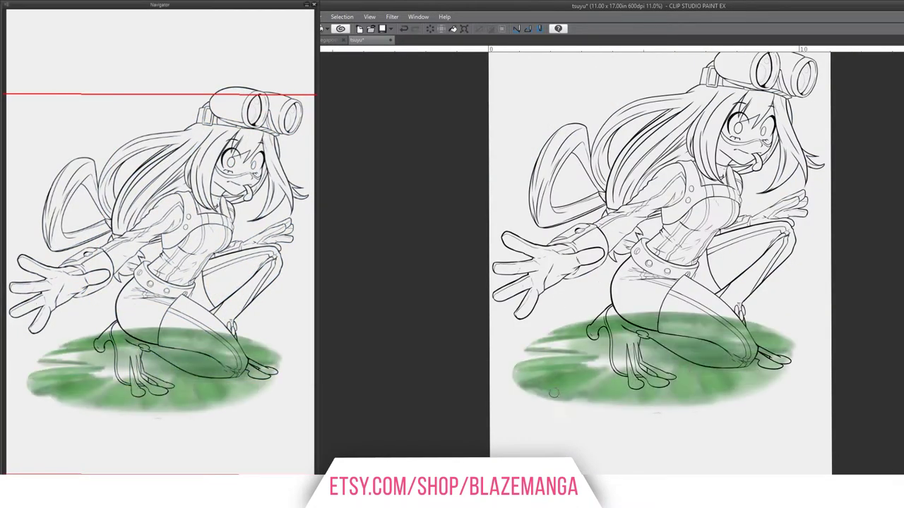
drag(572, 403, 798, 396)
scroll(525, 322, up, 3)
drag(487, 343, 525, 322)
drag(607, 311, 840, 282)
drag(515, 311, 774, 325)
drag(635, 247, 586, 246)
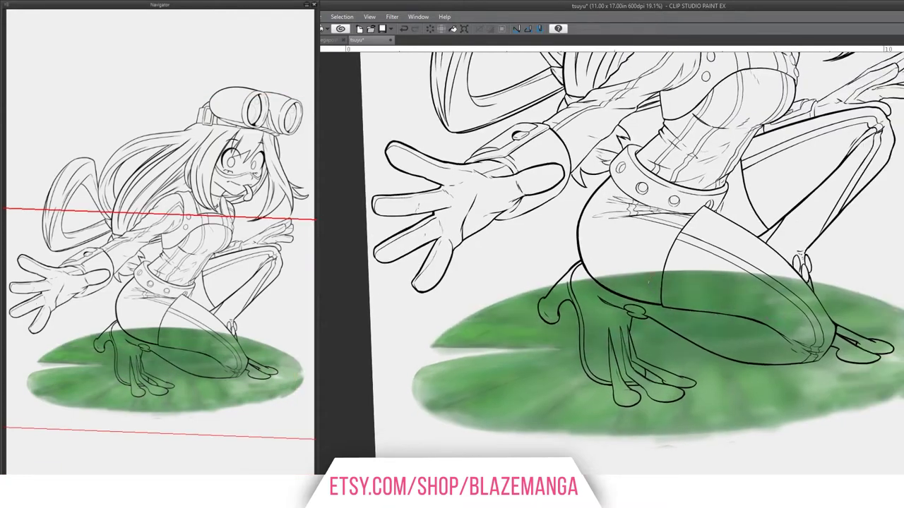
Paint radiating light and dark green veins across the lily pad and smooth its rim
drag(755, 282, 897, 375)
drag(643, 339, 823, 349)
drag(615, 396, 417, 423)
drag(438, 346, 565, 364)
drag(890, 368, 495, 424)
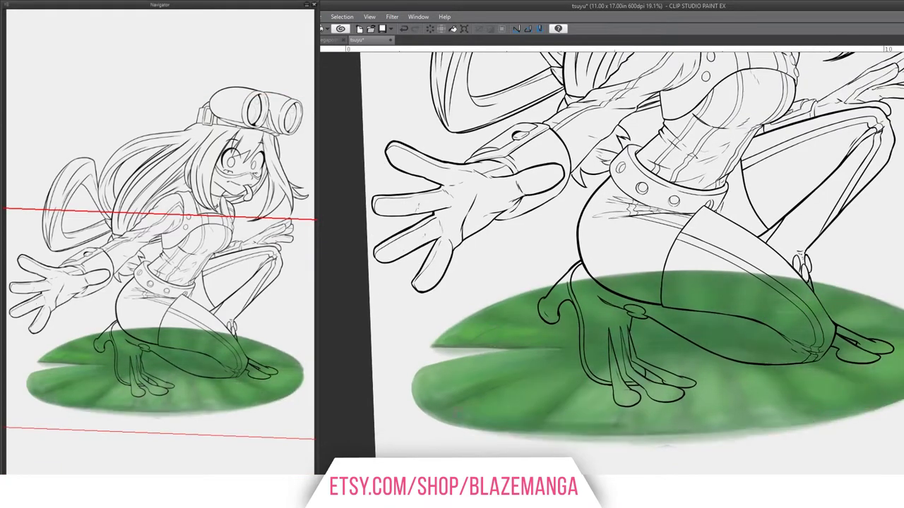
drag(565, 395, 798, 396)
drag(833, 424, 791, 346)
Paint soft light-blue water around the lily pad across the canvas's lower half, with a grey shadow under the pad
scroll(791, 346, down, 5)
drag(494, 395, 671, 385)
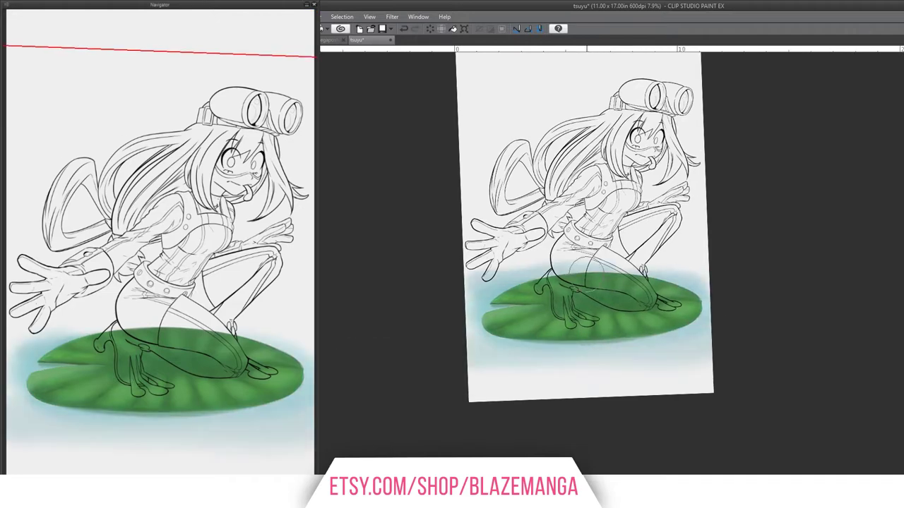
drag(480, 339, 529, 368)
drag(466, 297, 693, 247)
scroll(565, 282, up, 2)
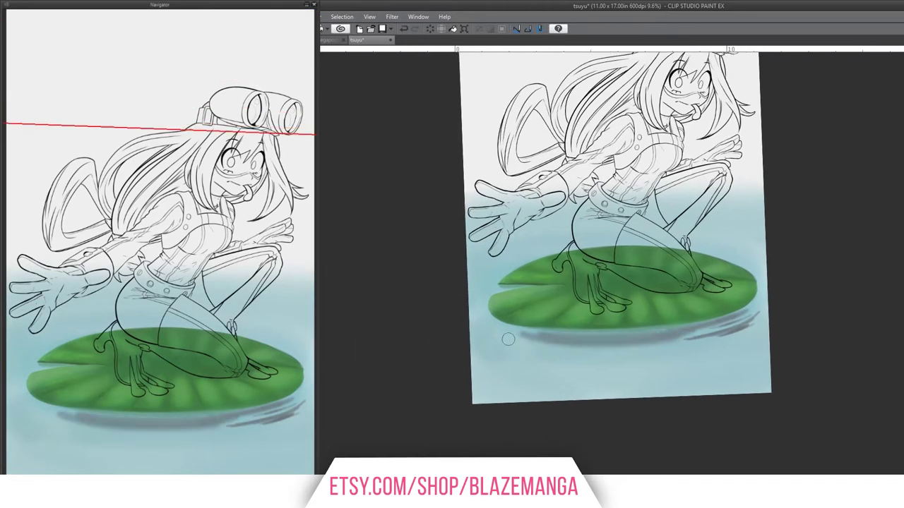
Paint curved grey ripples around the left and front edges of the lily pad
drag(494, 332, 621, 342)
drag(473, 318, 537, 349)
drag(621, 297, 622, 241)
drag(525, 282, 572, 290)
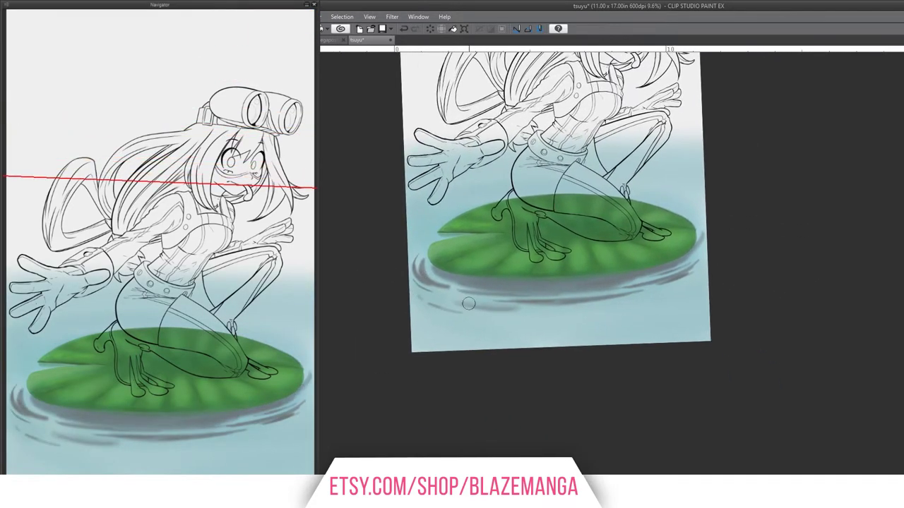
Add long horizontal grey ripple strokes in the water in front of the lily pad
drag(513, 300, 644, 296)
drag(546, 289, 625, 283)
scroll(622, 297, up, 2)
drag(789, 169, 885, 172)
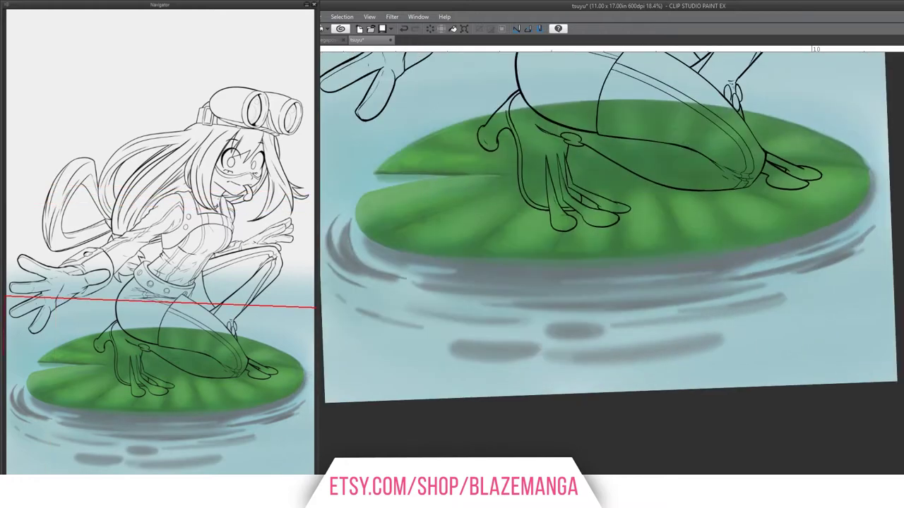
drag(375, 280, 372, 274)
mouse_move(861, 223)
mouse_down()
mouse_move(770, 268)
mouse_move(840, 276)
mouse_up()
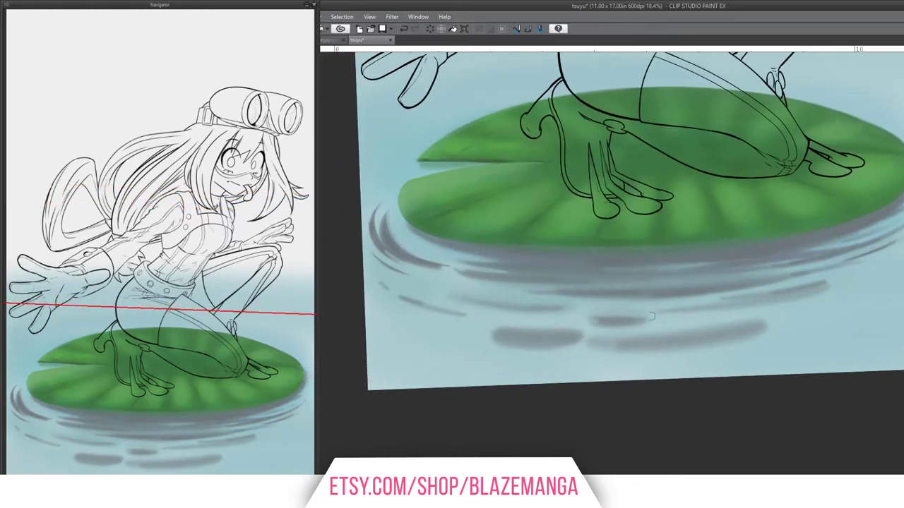
Refine the grey ripples into thinner broken strokes and extend them toward the canvas's lower corners
mouse_move(651, 316)
mouse_down()
mouse_move(477, 266)
mouse_move(537, 212)
mouse_up()
key(ctrl+0)
drag(636, 353, 685, 320)
scroll(705, 399, up, 2)
drag(587, 374, 500, 403)
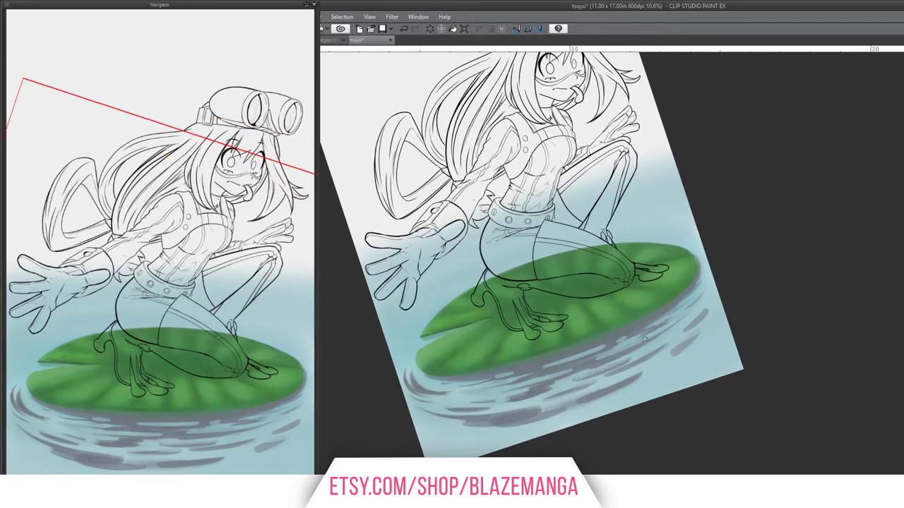
Soften the water ripples below the lily pad and reshape them with a free transform
drag(406, 336, 586, 332)
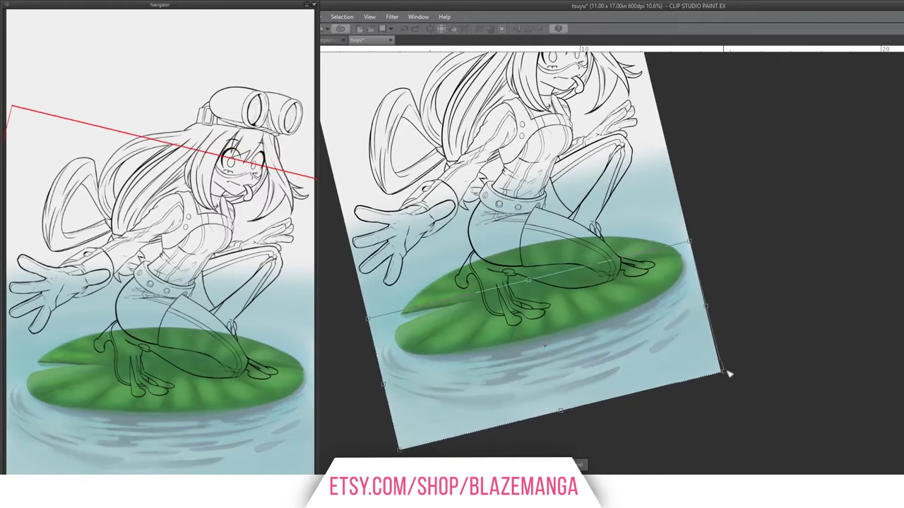
key(ctrl+t)
drag(634, 402, 636, 423)
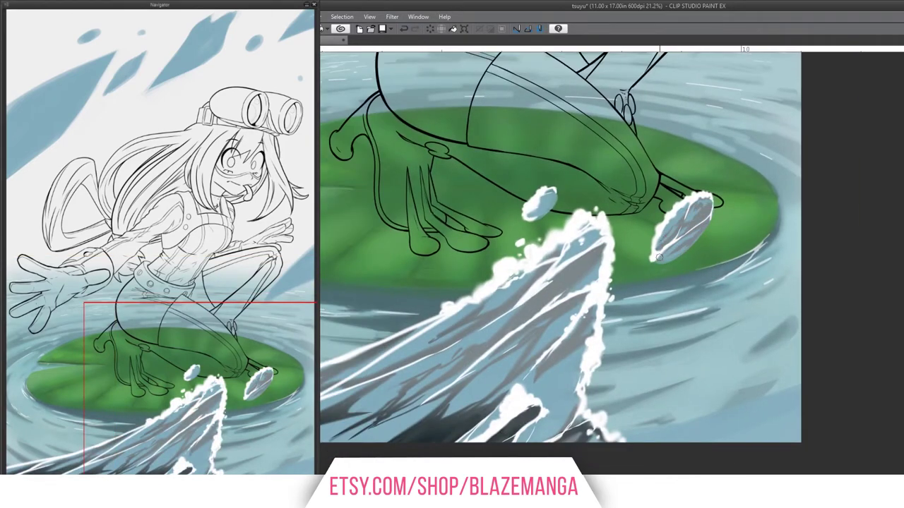
Paint white foam edges, thin white veins and dark grey shading on the water splash beside the raised knee
scroll(658, 258, down, 5)
scroll(636, 233, up, 5)
scroll(654, 185, up, 3)
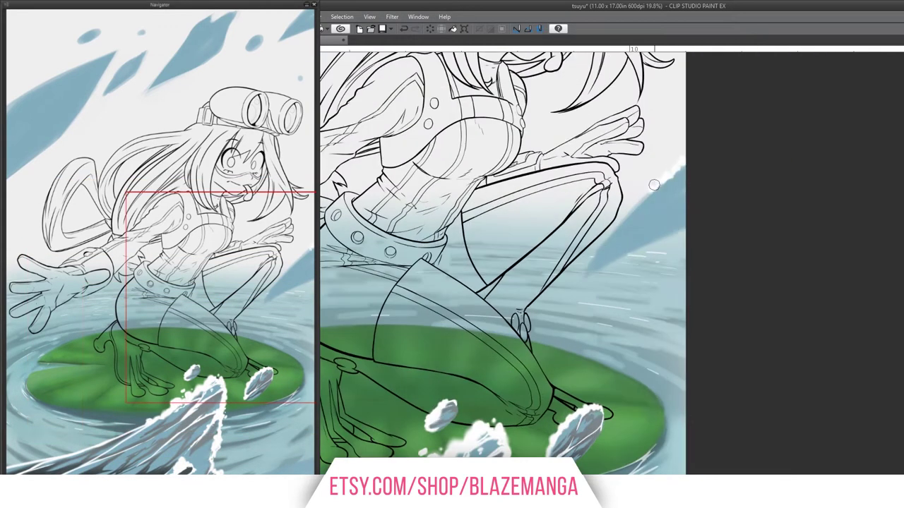
mouse_move(654, 185)
mouse_down()
mouse_move(605, 262)
mouse_move(572, 292)
mouse_up()
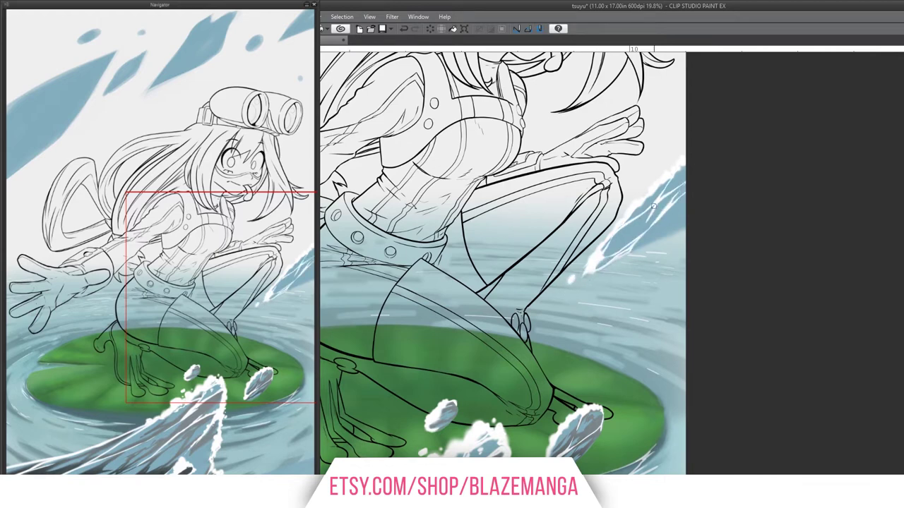
drag(653, 205, 633, 226)
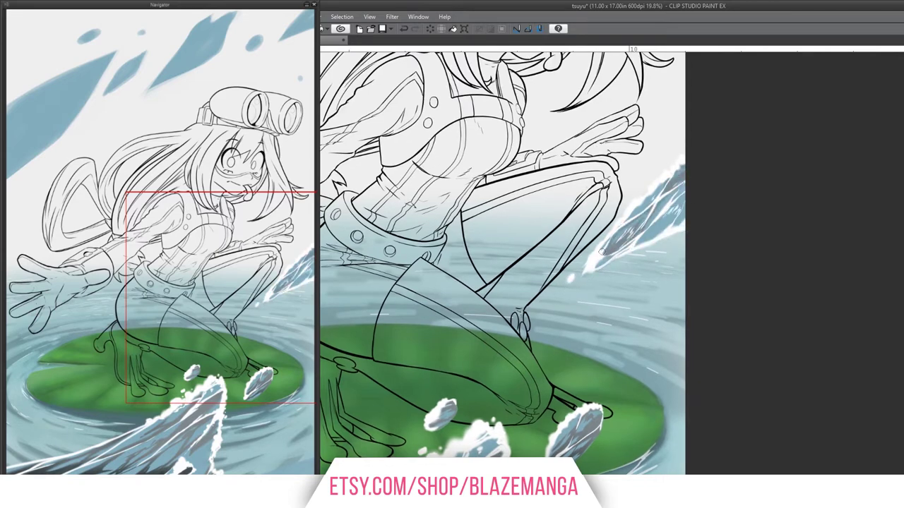
Paint white foam along the top edge and tip of the large splash in the canvas's upper-left area
scroll(699, 247, down, 3)
scroll(434, 252, up, 3)
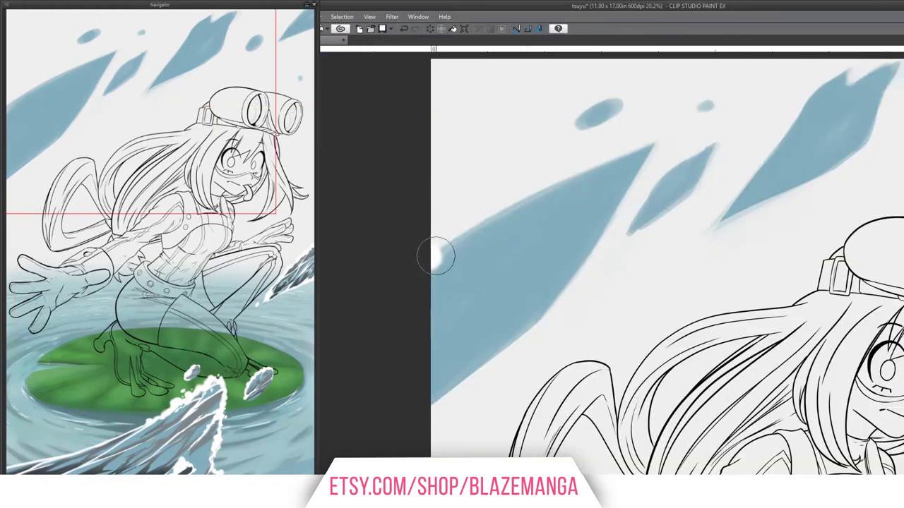
mouse_move(433, 252)
mouse_down()
mouse_move(452, 255)
mouse_move(653, 149)
mouse_up()
scroll(494, 212, down, 1)
drag(537, 216, 585, 197)
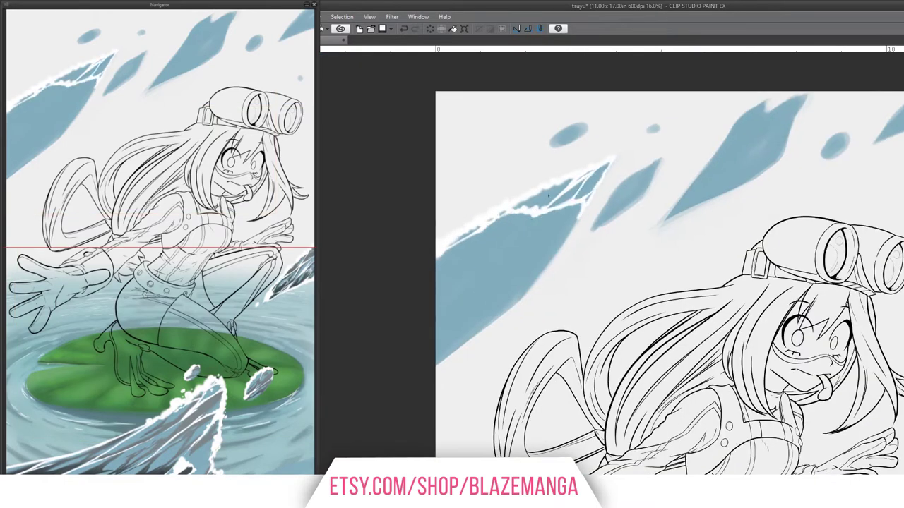
Add branching white foam veins inside the large upper-left splash and foam along its lower edge
scroll(522, 184, down, 2)
scroll(600, 125, up, 2)
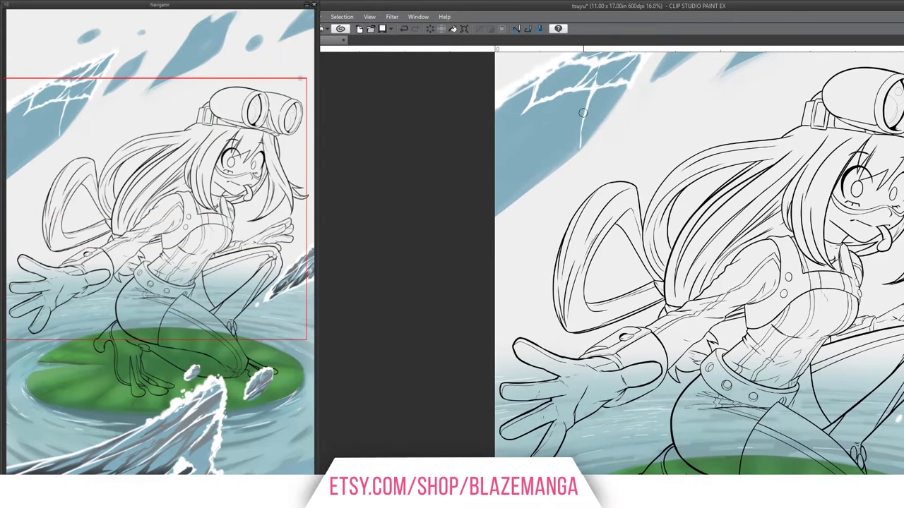
scroll(473, 169, down, 2)
scroll(540, 119, down, 1)
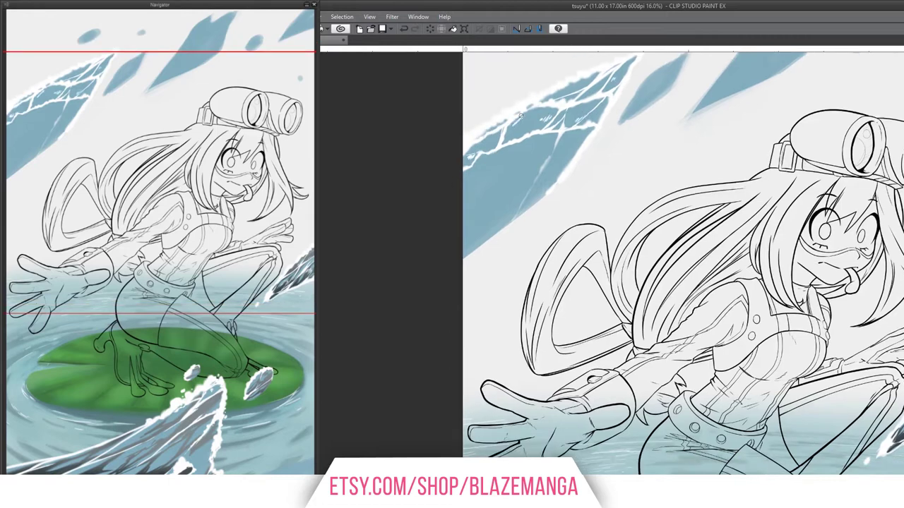
scroll(521, 114, down, 3)
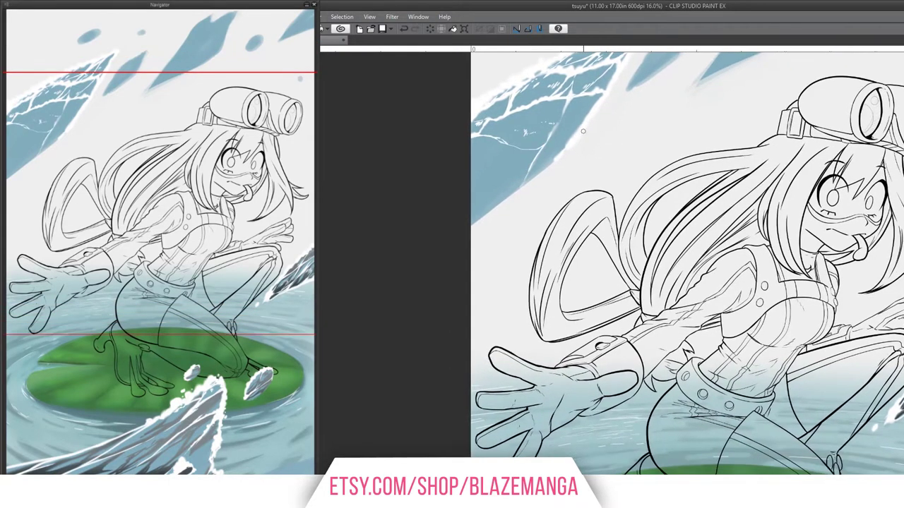
scroll(582, 131, down, 1)
drag(479, 173, 519, 173)
scroll(471, 191, up, 4)
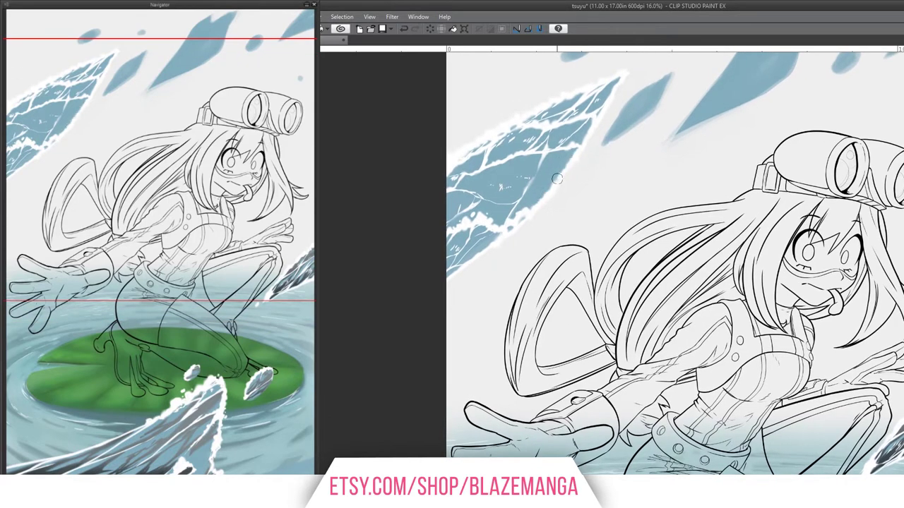
scroll(581, 181, down, 1)
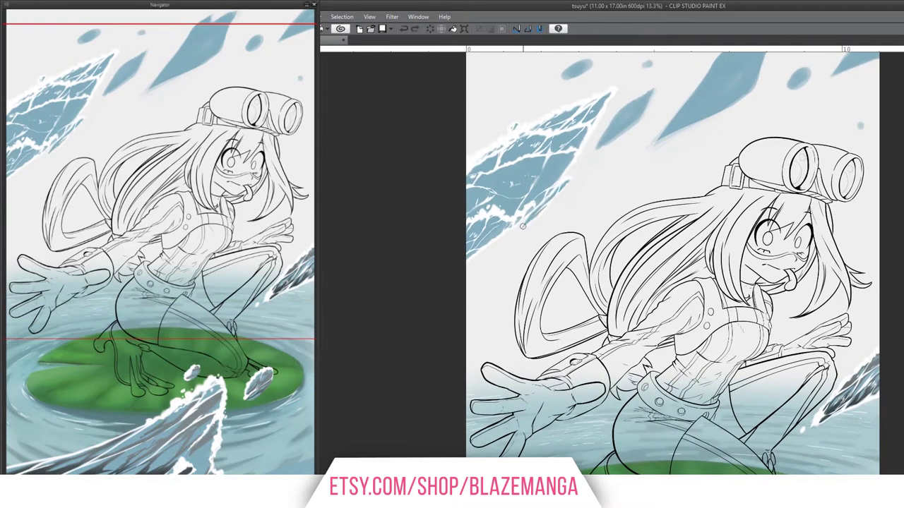
Fill the gaps between the foam veins of the large upper-left splash with dark grey shading
scroll(523, 226, down, 3)
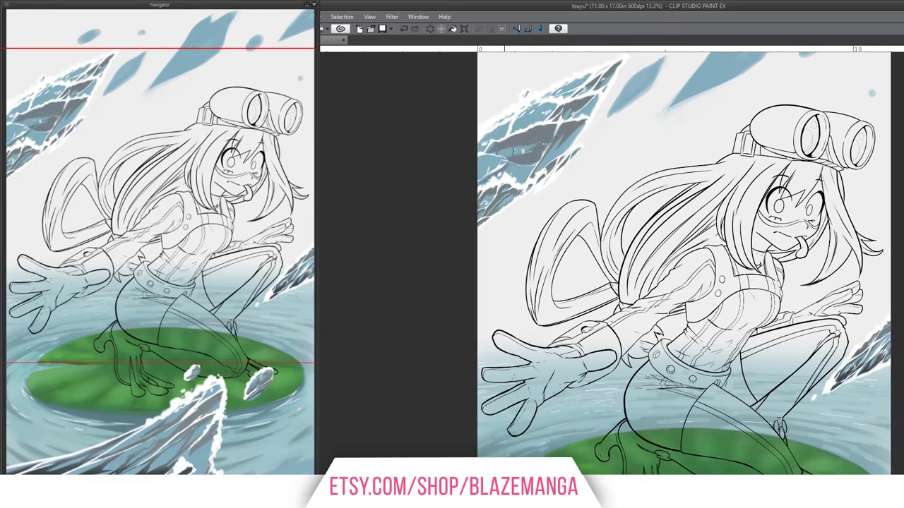
scroll(523, 150, up, 3)
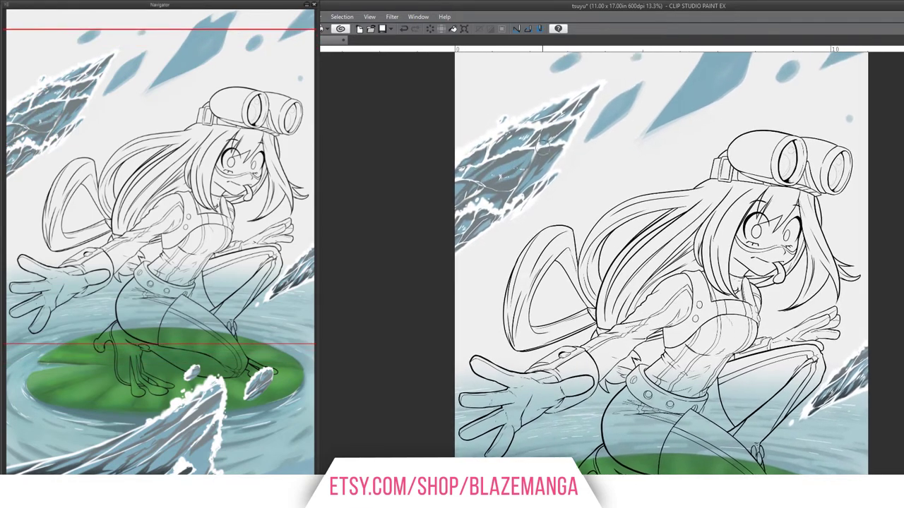
scroll(664, 261, down, 3)
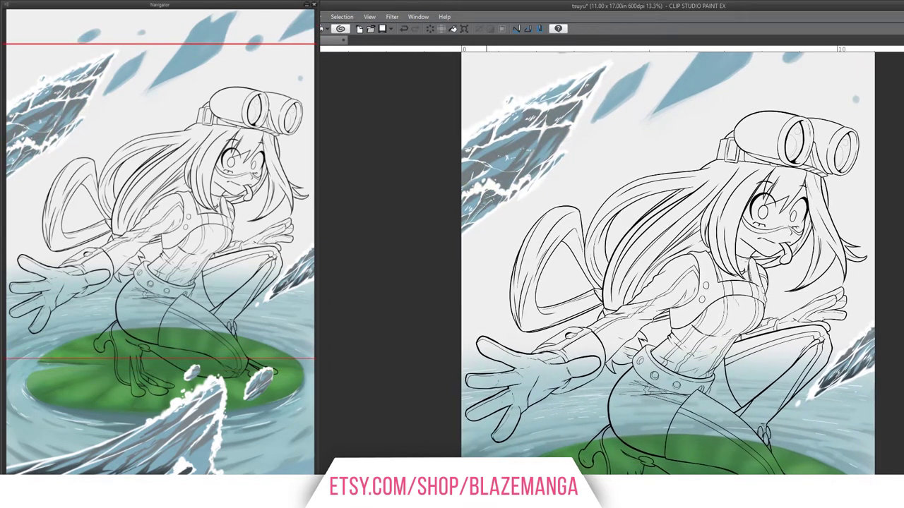
Repaint the inside of the large upper-left splash in blue with fewer white veins, grey streaks and pale highlights
scroll(585, 110, down, 3)
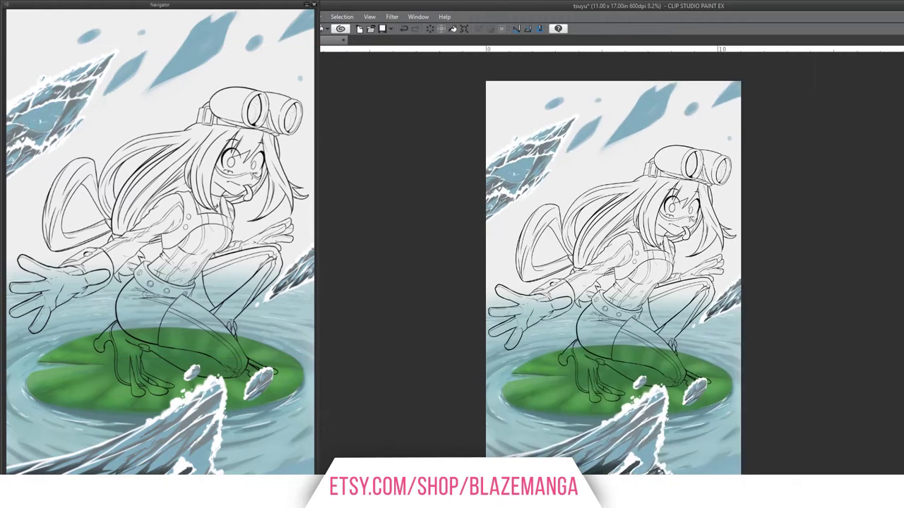
scroll(529, 159, down, 1)
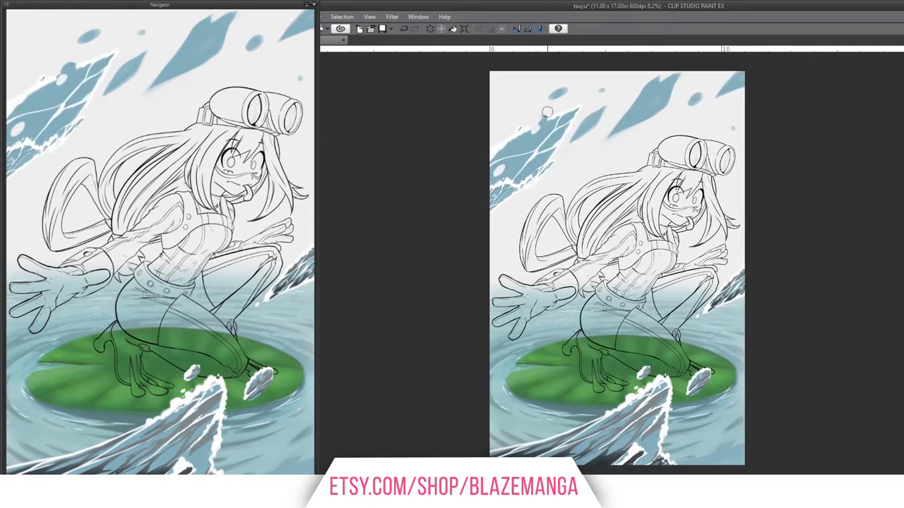
scroll(567, 93, down, 1)
scroll(567, 94, down, 1)
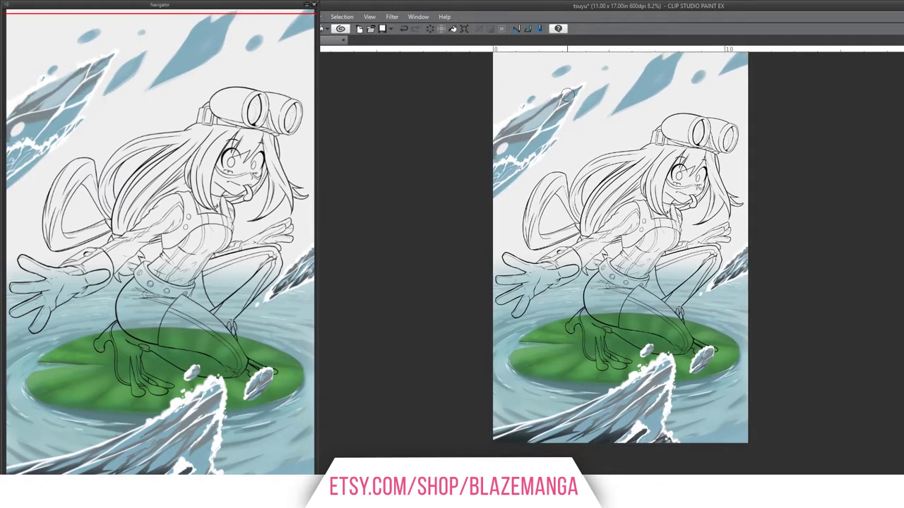
Shade the smaller upper splashes and droplets in grey, and add white foam edges and veins to the two middle splashes
scroll(541, 148, right, 5)
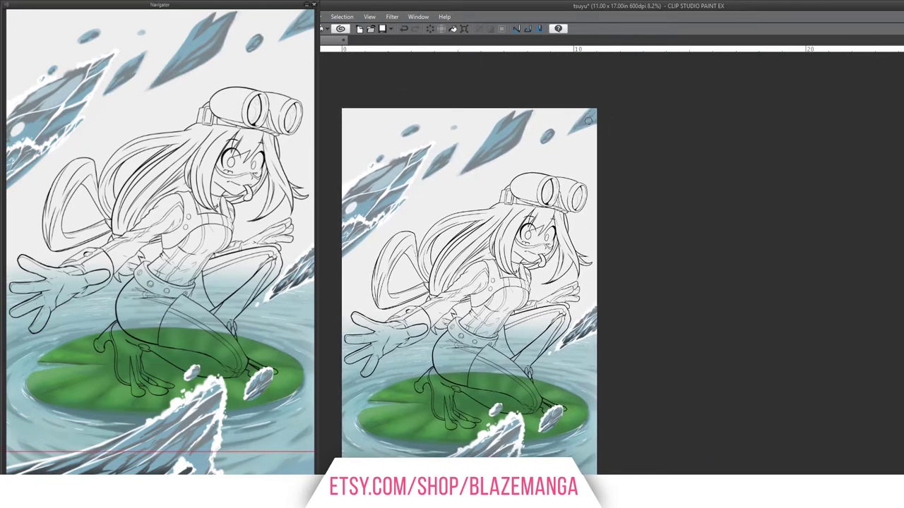
scroll(588, 120, up, 2)
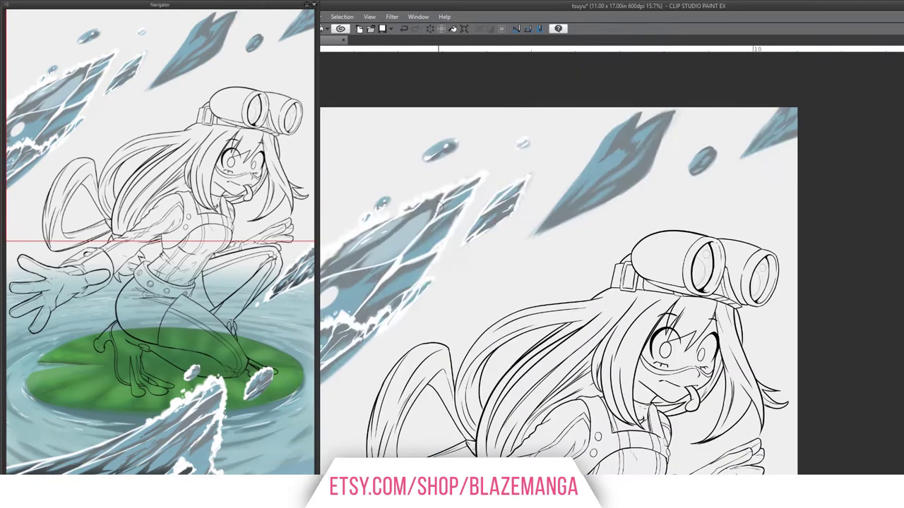
scroll(597, 146, down, 3)
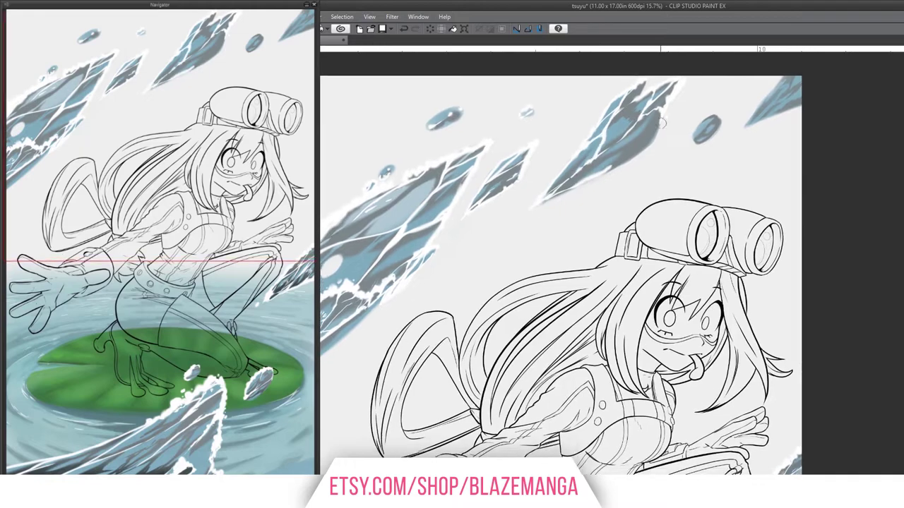
scroll(620, 120, right, 2)
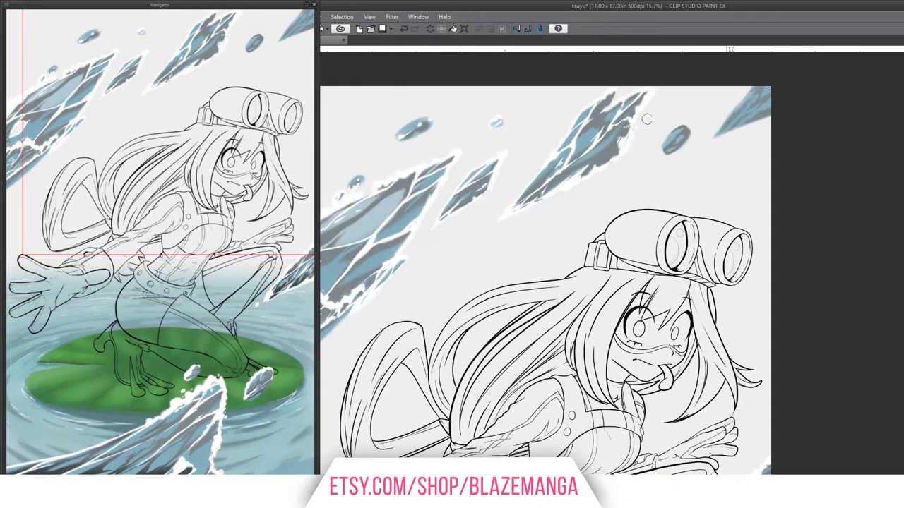
Paint billowing folds, pale highlights and soft grey shadows to build up the large cloud in the upper-left sky
scroll(676, 128, down, 2)
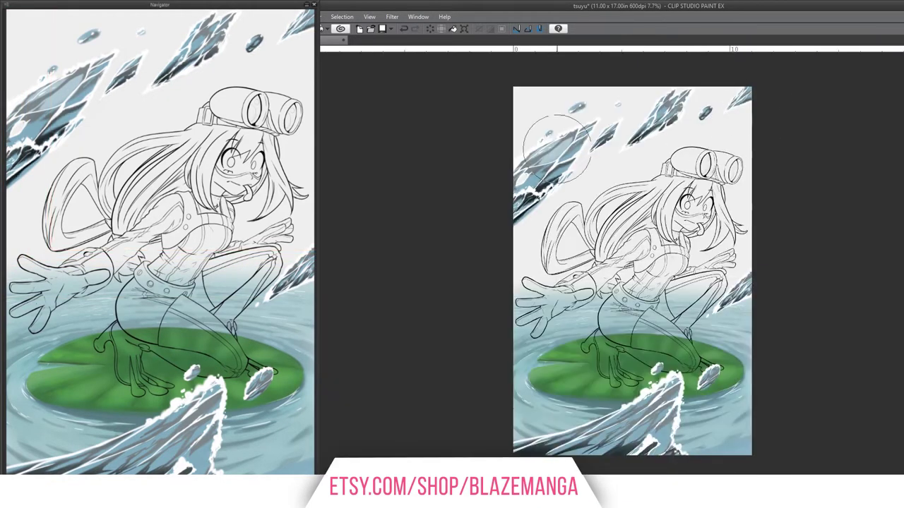
scroll(676, 128, up, 3)
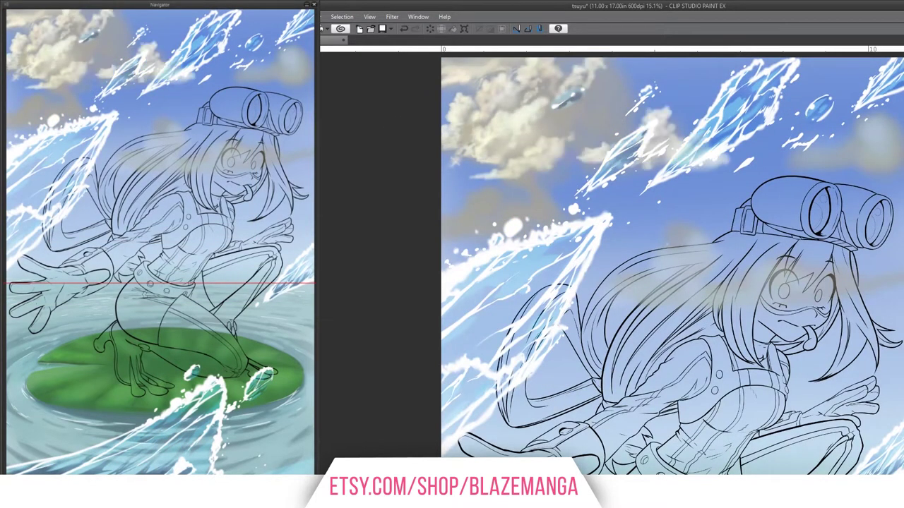
scroll(673, 266, down, 1)
drag(601, 208, 628, 202)
drag(612, 236, 593, 276)
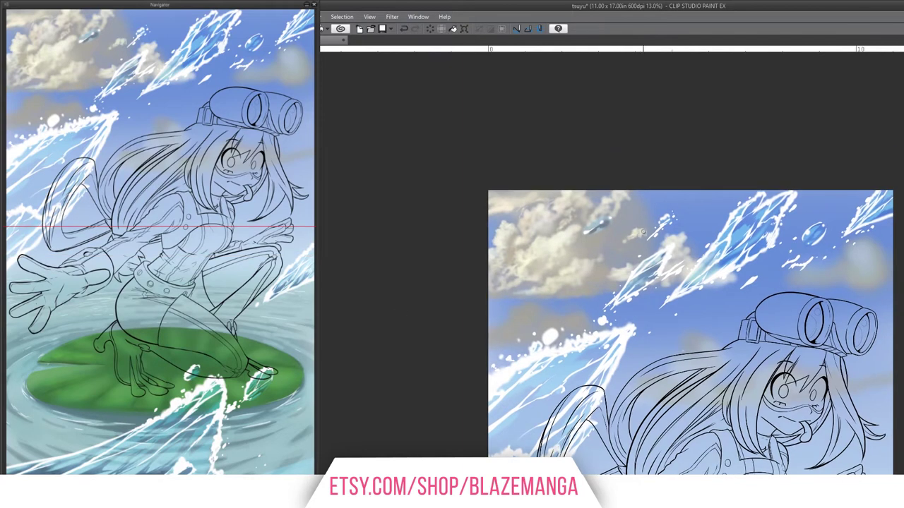
drag(628, 232, 602, 247)
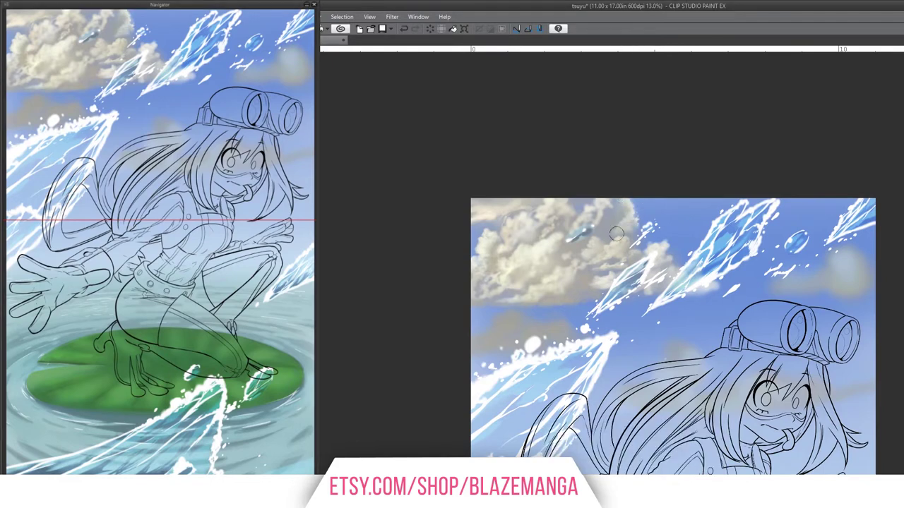
Paint puffy detail into the small cloud beneath the large upper-left one and the cloud behind the character's hair
drag(639, 235, 665, 144)
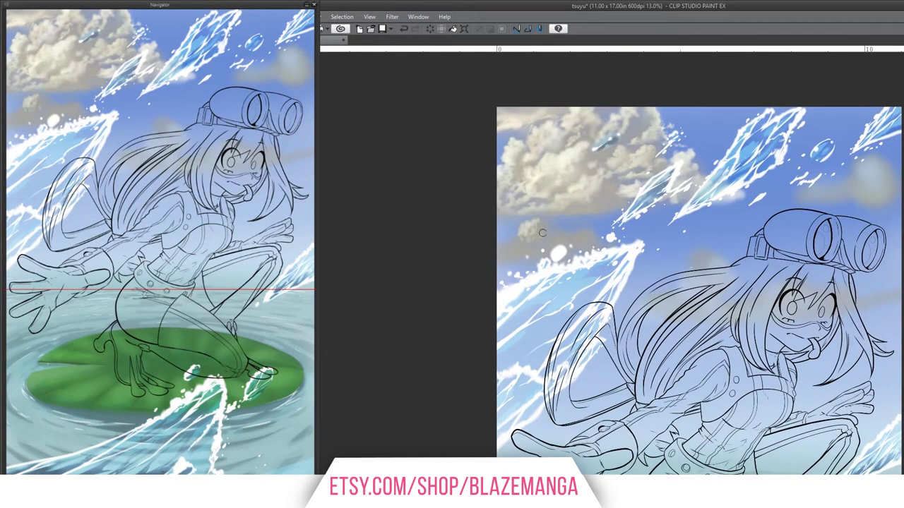
drag(496, 245, 491, 255)
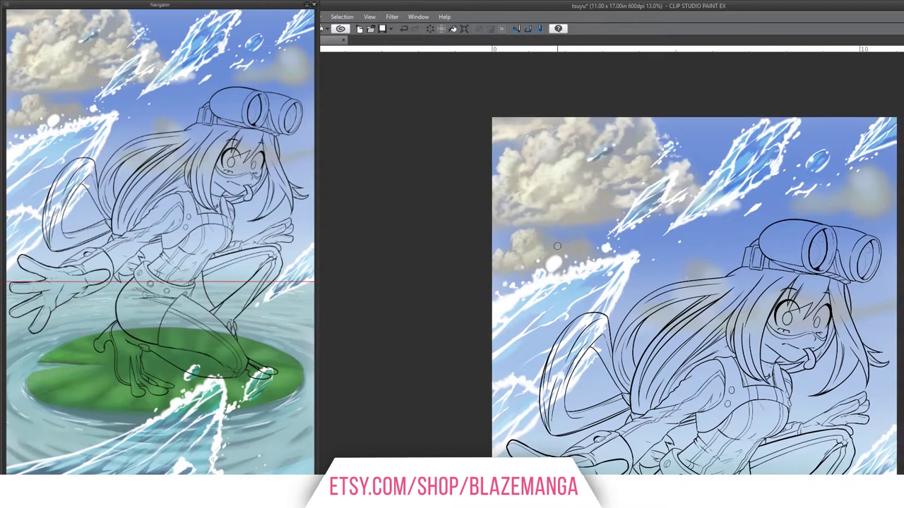
scroll(379, 296, down, 3)
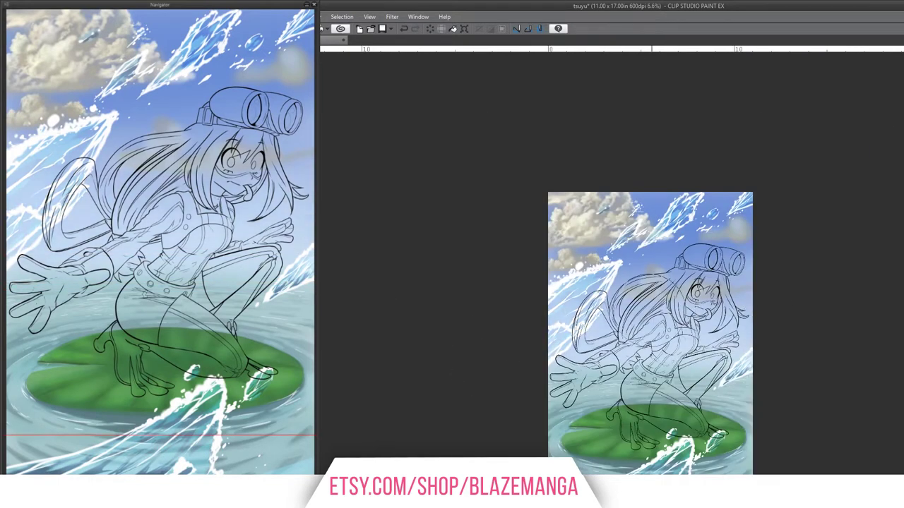
scroll(635, 266, up, 2)
drag(635, 267, 527, 338)
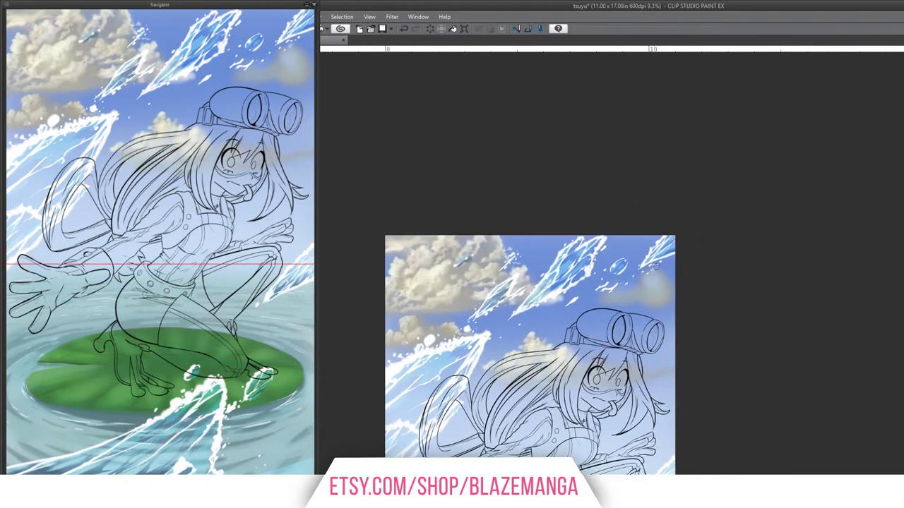
Paint the clouds around the goggles on the right side of the sky, and deepen the grey undersides of the left clouds
mouse_move(645, 298)
mouse_down()
mouse_move(642, 248)
mouse_move(664, 238)
mouse_move(674, 200)
mouse_up()
mouse_move(671, 264)
mouse_down()
mouse_move(671, 286)
mouse_move(622, 298)
mouse_move(626, 362)
mouse_up()
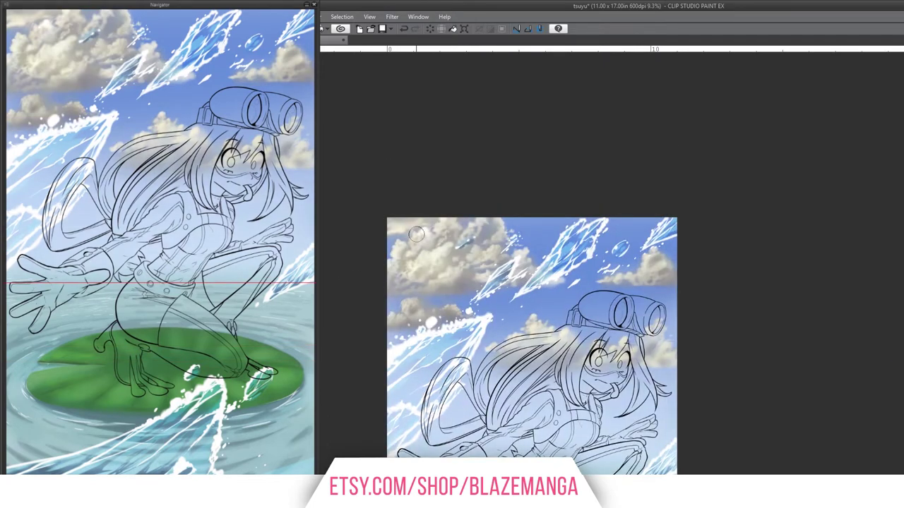
drag(452, 279, 482, 274)
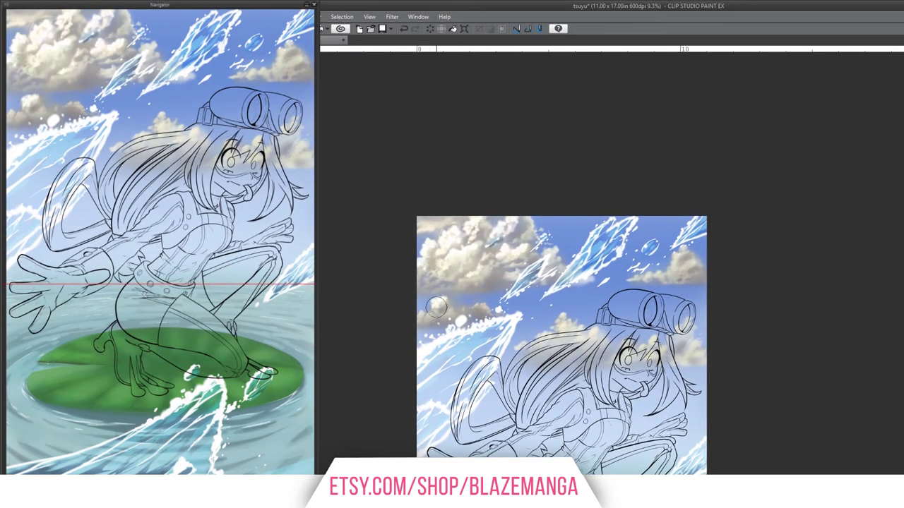
drag(436, 305, 418, 259)
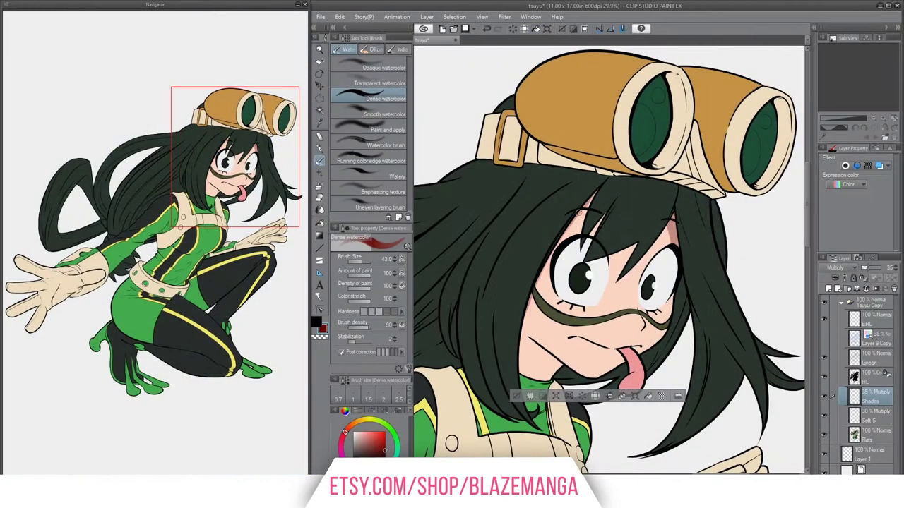
Shade the face with hard shadows on the Shades layer and soft gradients along the cheeks on the Soft S layer
click(379, 82)
drag(537, 283, 565, 360)
click(868, 415)
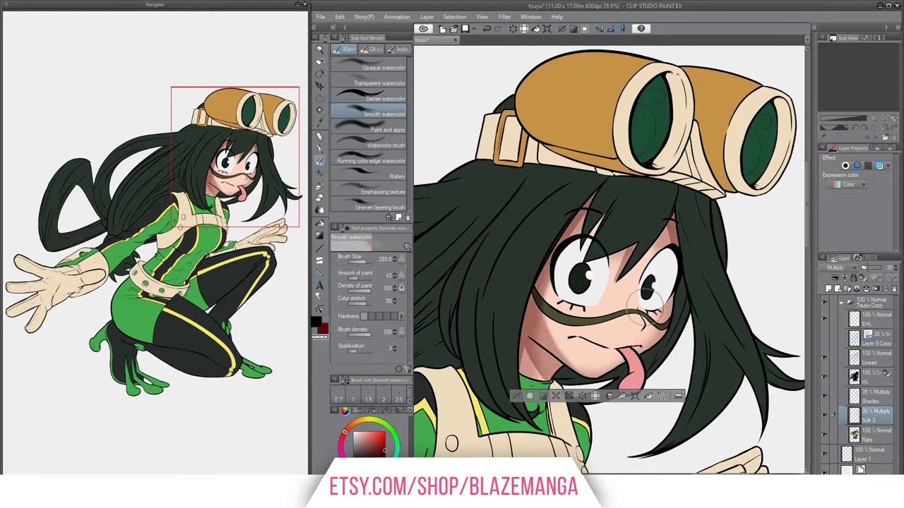
drag(629, 297, 670, 353)
Shade the whites of both eyes with hard shadows on the Shades layer and soft grey gradients on the Soft S layer
click(380, 98)
click(868, 395)
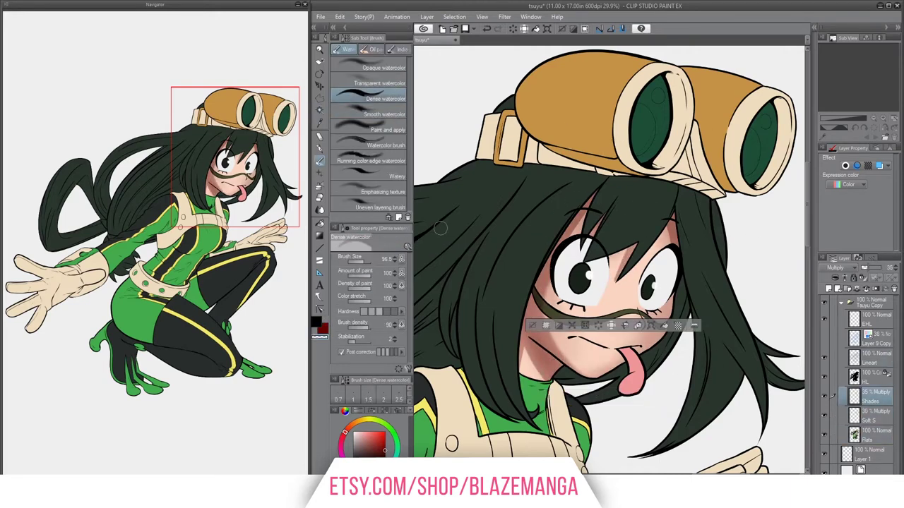
alt+click(572, 272)
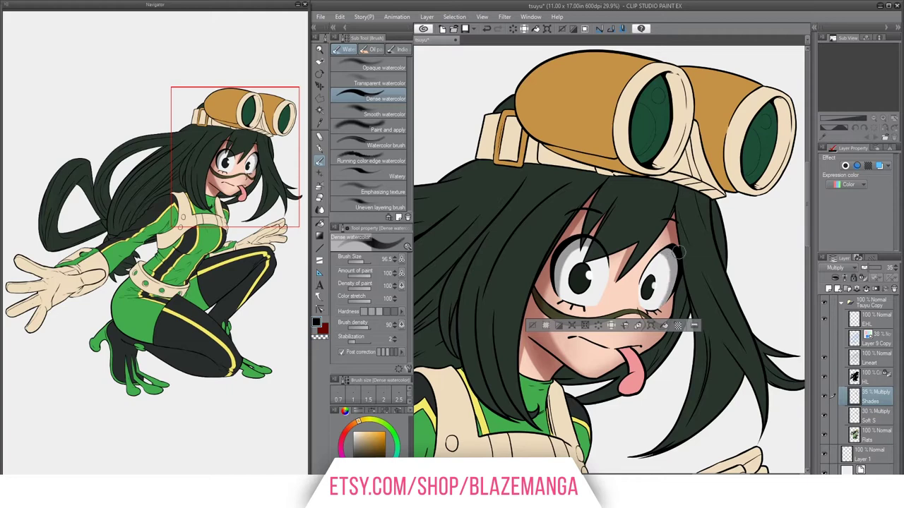
click(379, 83)
click(868, 415)
drag(650, 262, 671, 300)
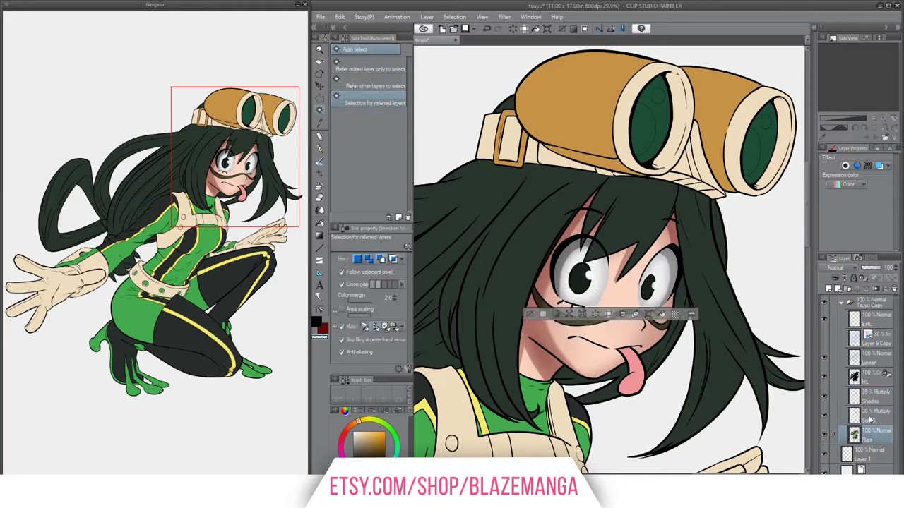
Shade the two green goggle lenses with soft gradients and darker curved shadows
click(379, 113)
click(379, 83)
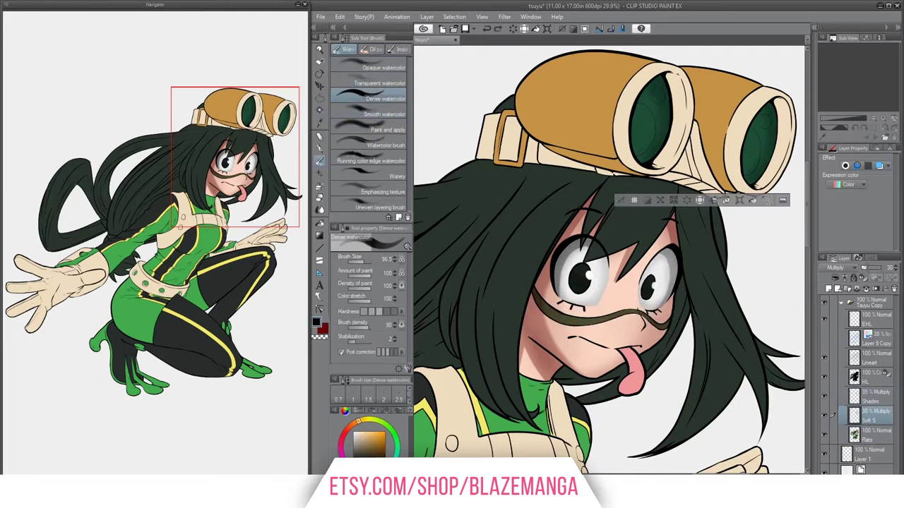
mouse_move(640, 106)
mouse_down()
mouse_move(646, 148)
mouse_move(664, 120)
mouse_up()
drag(750, 127, 753, 173)
Paint bright round reflections on both goggle lenses on the HL layer
click(868, 377)
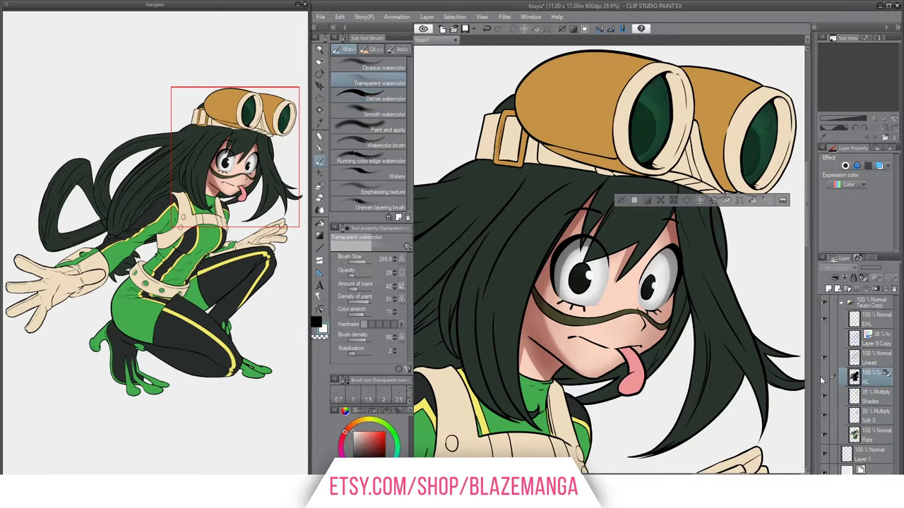
click(379, 98)
drag(656, 91, 661, 100)
drag(760, 117, 764, 126)
Paint hard shadows on the goggle rims, barrels and strap with the Dense watercolor brush on the Shades layer
click(868, 397)
mouse_move(669, 182)
mouse_down()
mouse_move(536, 159)
mouse_move(629, 78)
mouse_move(614, 79)
mouse_move(692, 106)
mouse_move(699, 176)
mouse_move(675, 78)
mouse_move(682, 116)
mouse_up()
drag(762, 176, 772, 106)
key(bracketleft)
key(bracketleft)
key(bracketleft)
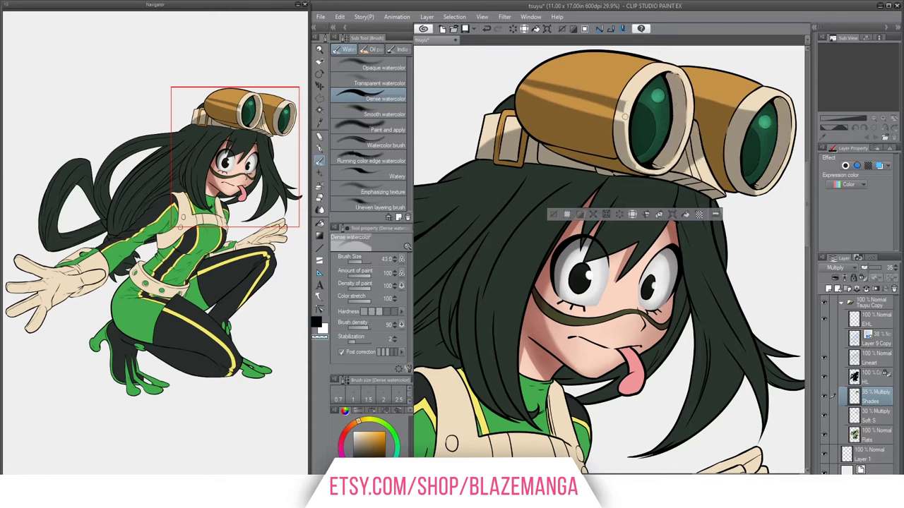
Undo the last shadow stroke, soften the goggle barrel shading on the Soft S layer, and add top-edge highlights on the HL layer
key(ctrl+z)
drag(623, 141, 565, 106)
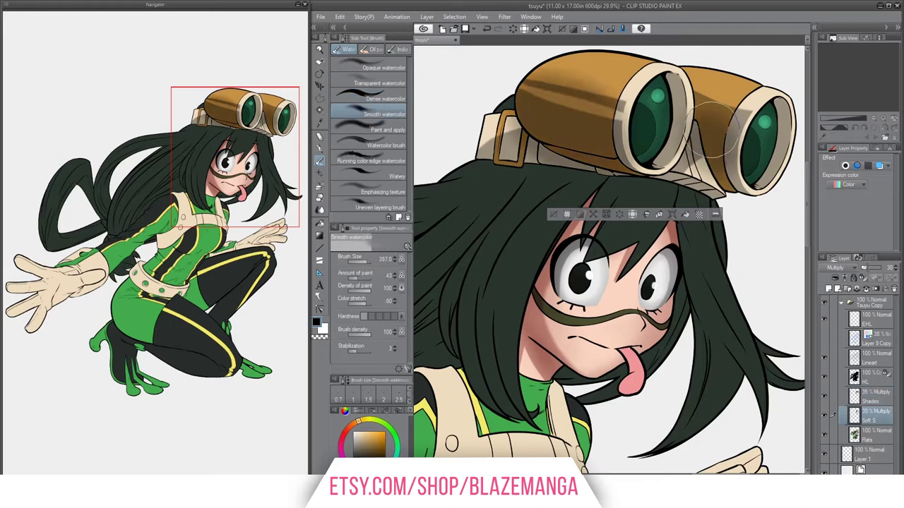
drag(678, 106, 741, 156)
click(869, 376)
drag(593, 56, 677, 69)
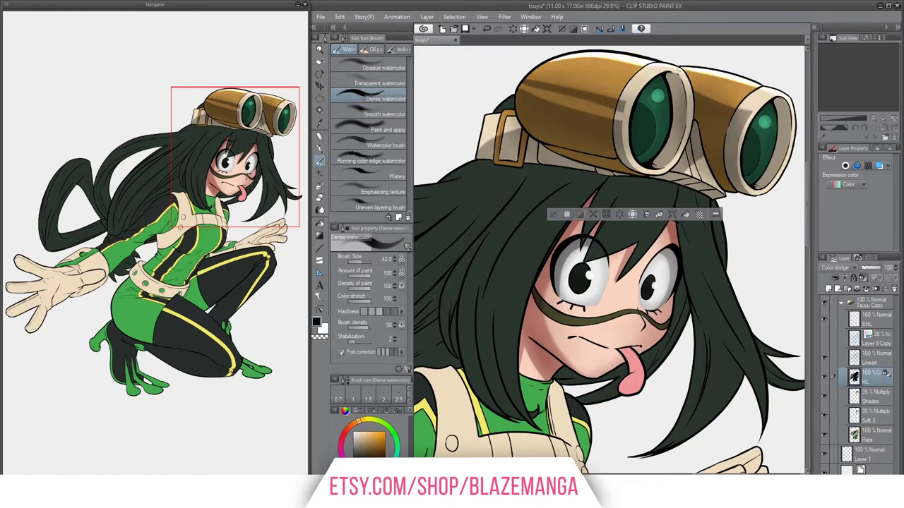
Select the dark green hair from the Flats layer and paint hard shadow strands through the bangs and side locks on the Shades layer
key(k)
ctrl+shift+click(592, 275)
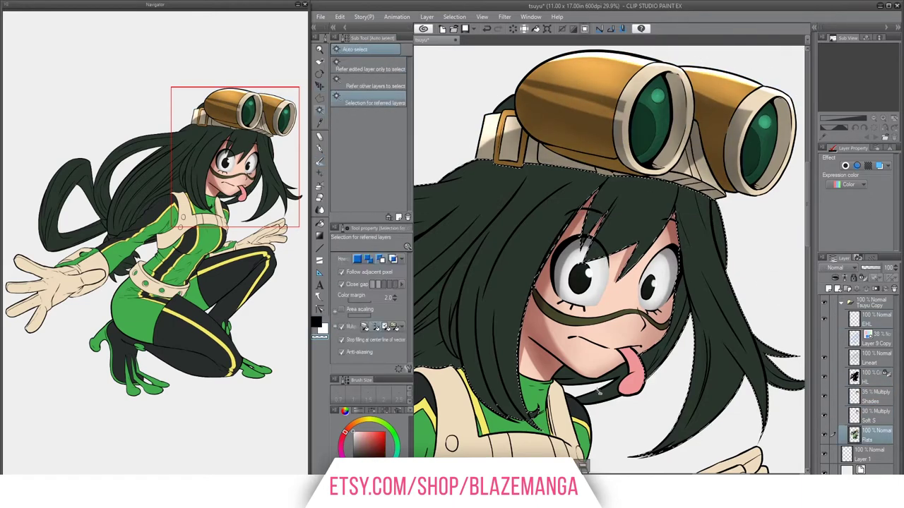
key(b)
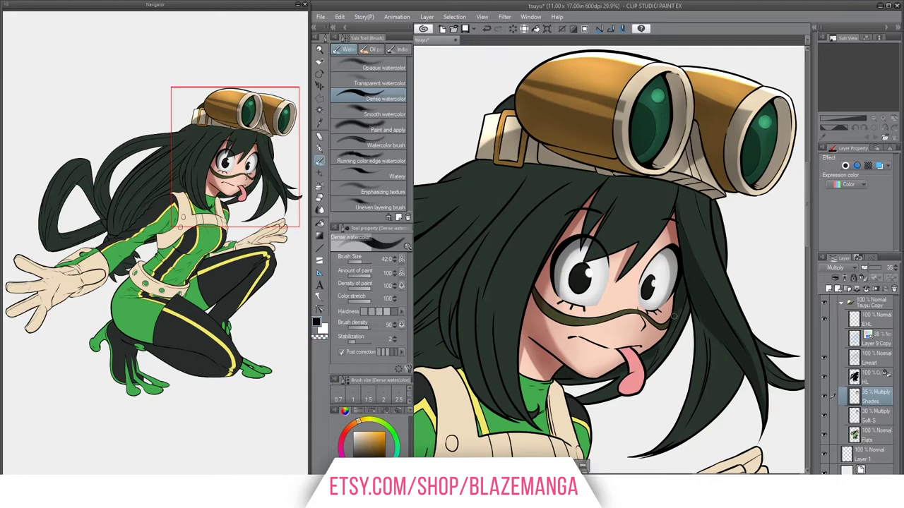
key(c)
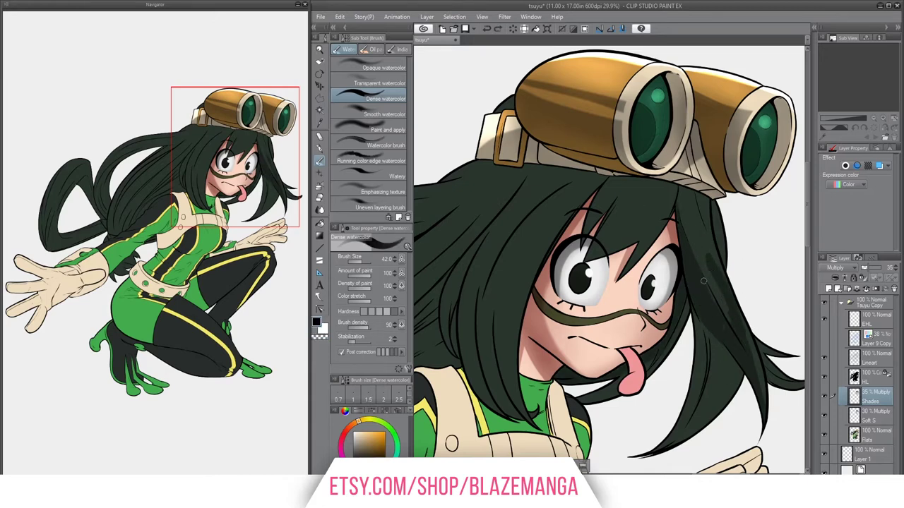
scroll(703, 281, up, 2)
click(365, 264)
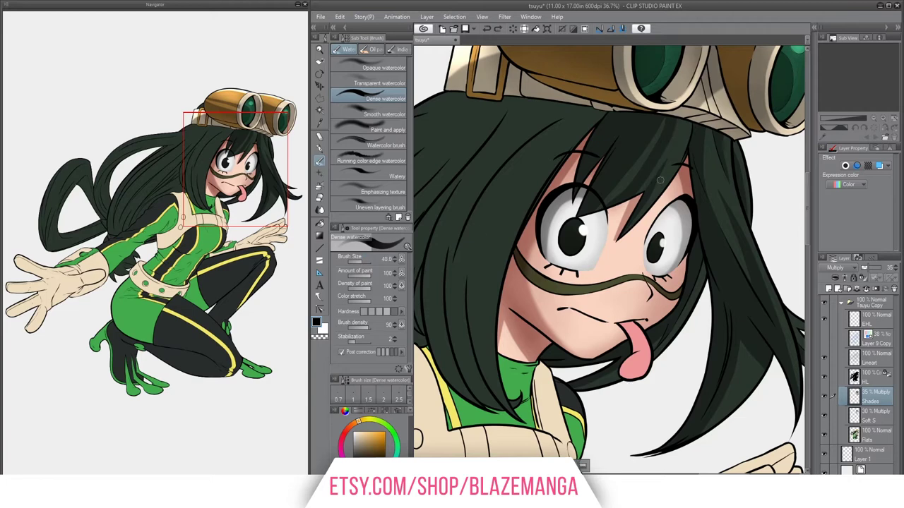
key(bracketright)
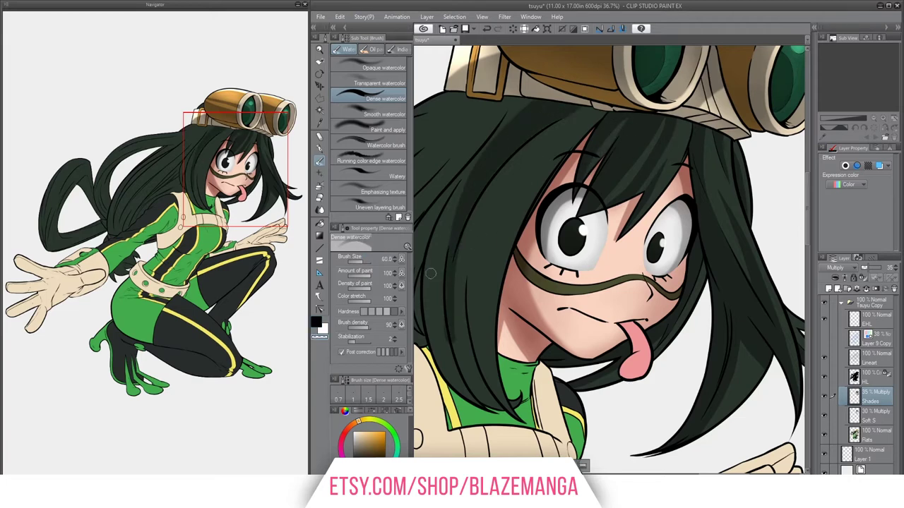
Shade the tongue in dark red, and add highlights along the cheek edge and nose on the HL layer
scroll(623, 272, up, 3)
drag(656, 400, 655, 431)
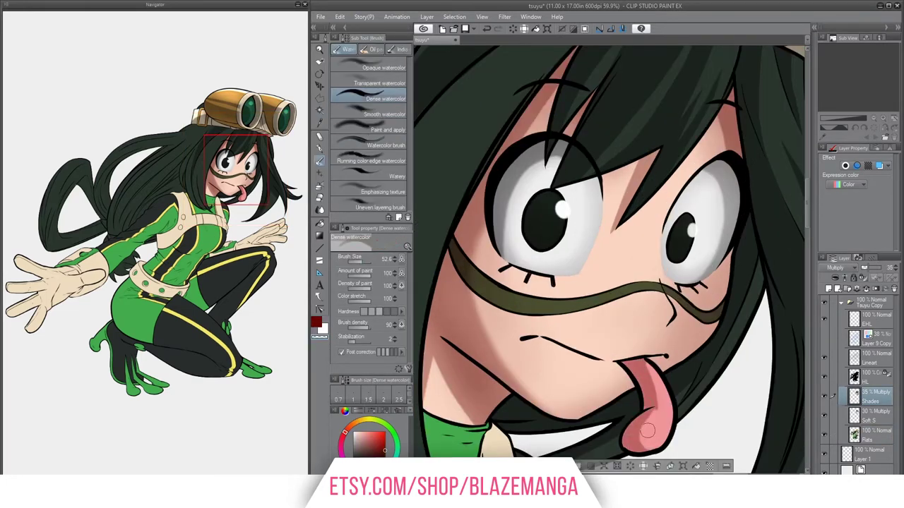
key(alt+bracketright)
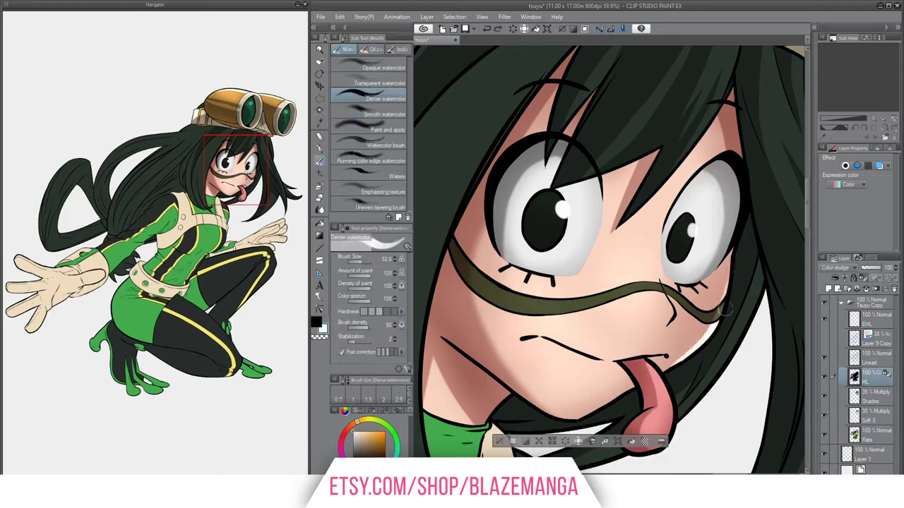
drag(700, 297, 712, 302)
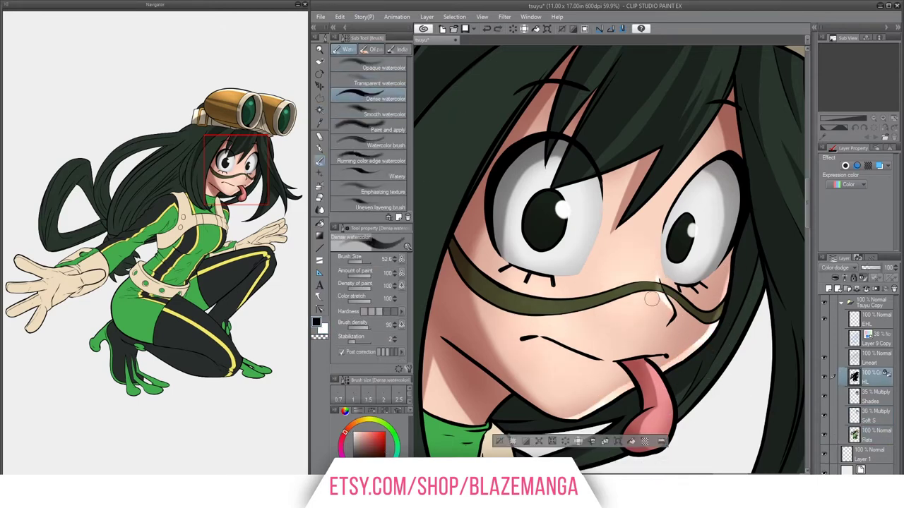
Add a layer for pink blush under both eyes, and paint highlights on the cheeks, mouth line, eye edges and tongue
key(ctrl+shift+n)
mouse_move(544, 288)
mouse_down()
mouse_move(565, 291)
mouse_move(554, 291)
mouse_move(600, 196)
mouse_up()
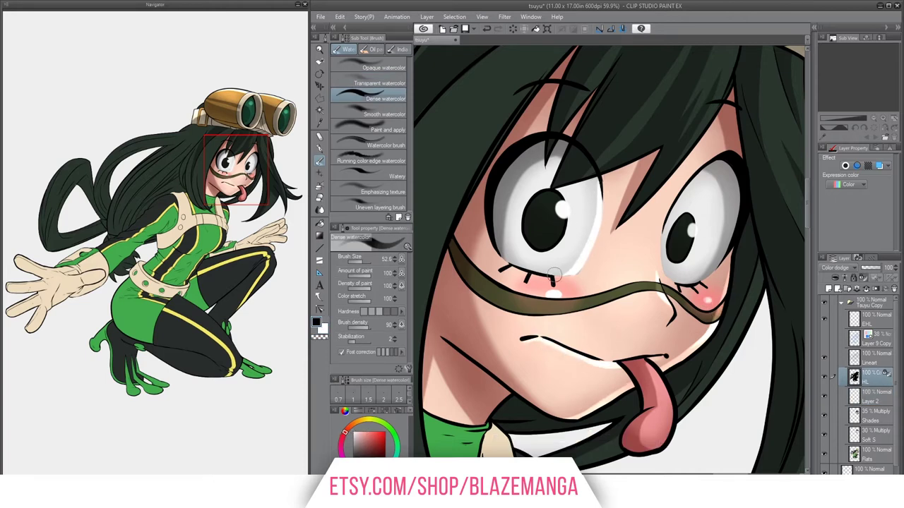
drag(494, 176, 496, 178)
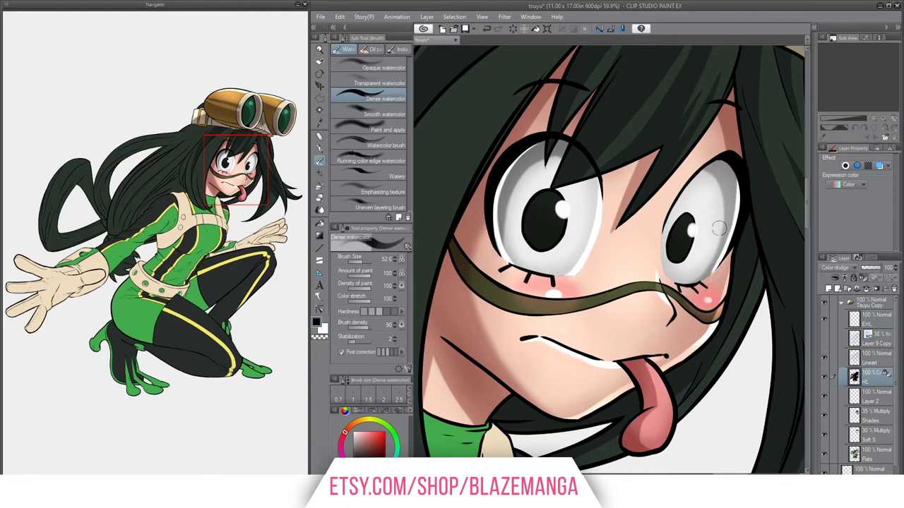
drag(530, 149, 494, 254)
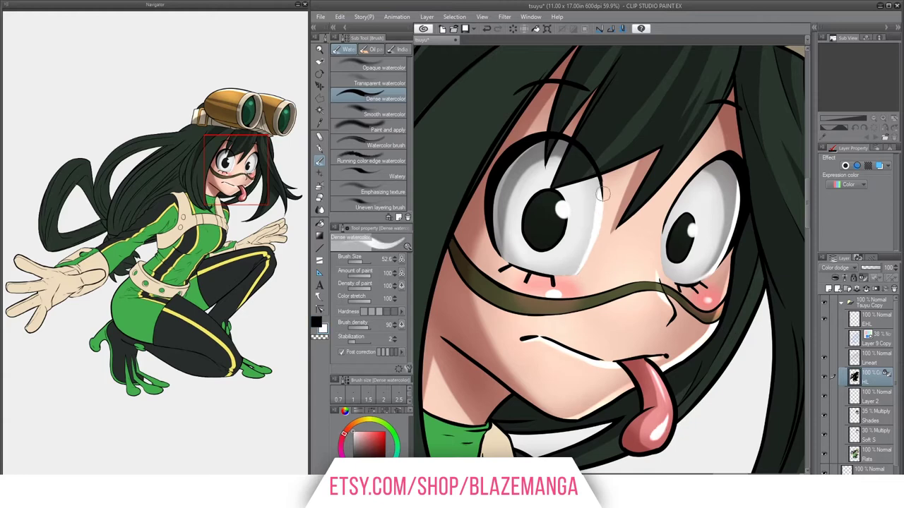
Undo the last stroke and paint hard shadows across the green hip of the suit below the belt on the Shades layer
key(comma)
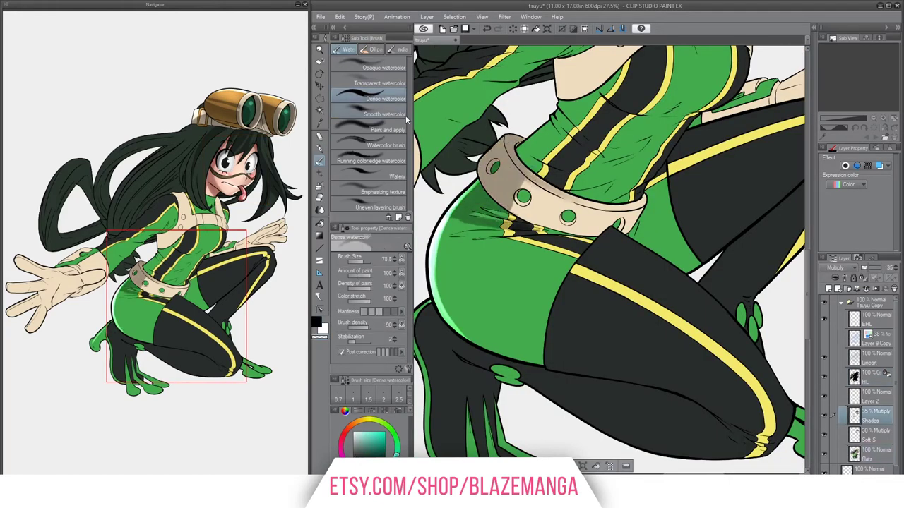
key(ctrl+z)
drag(434, 247, 523, 293)
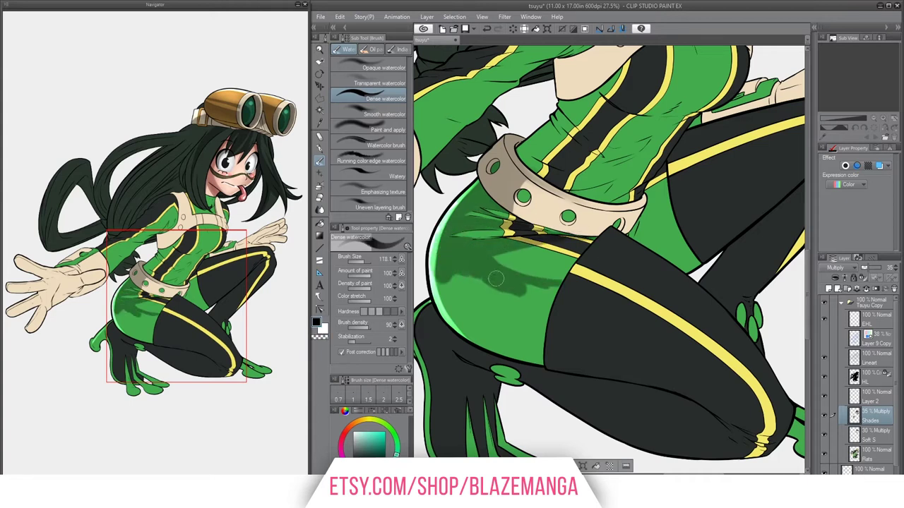
drag(438, 276, 500, 281)
Shade the near thigh and the far raised leg in broad hard shadows, using a larger Dense watercolor brush
mouse_move(583, 290)
mouse_down()
mouse_move(654, 332)
mouse_move(737, 417)
mouse_move(687, 397)
mouse_move(732, 418)
mouse_move(674, 327)
mouse_move(645, 398)
mouse_up()
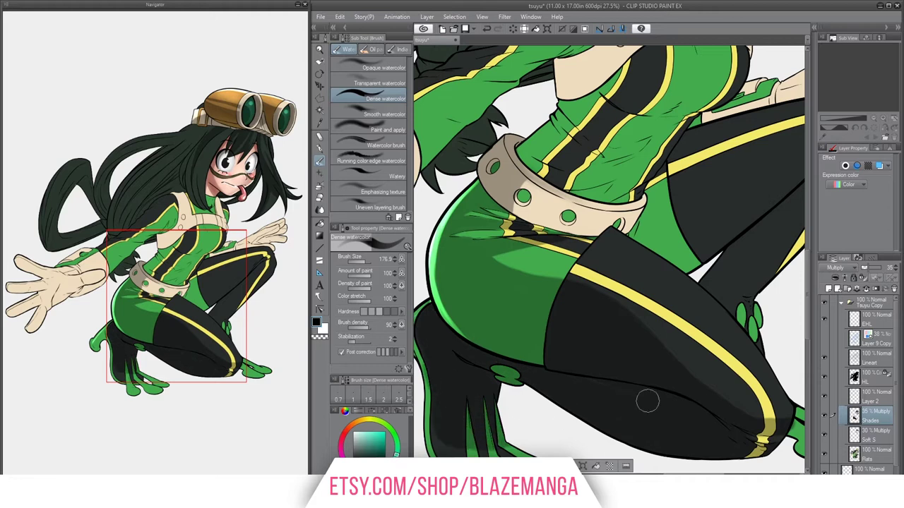
mouse_move(777, 177)
mouse_down()
mouse_move(678, 226)
mouse_move(703, 188)
mouse_move(720, 269)
mouse_up()
drag(438, 255, 442, 205)
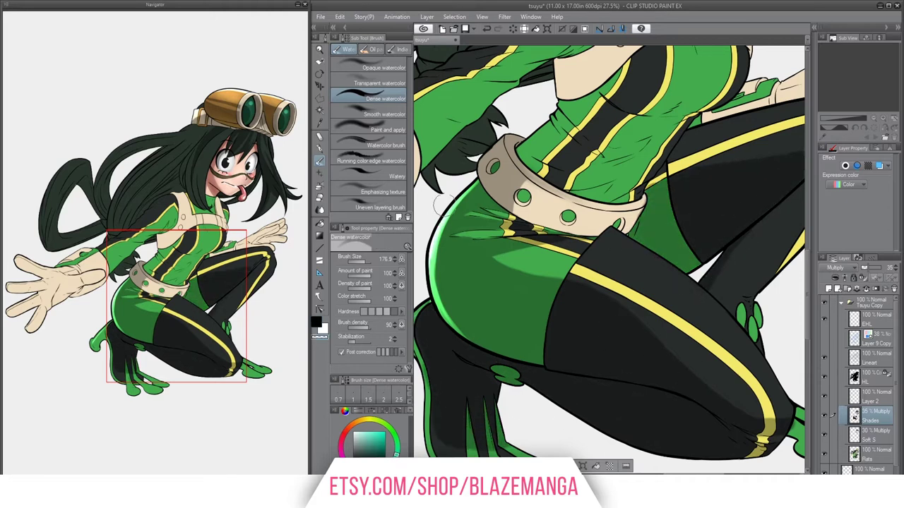
Blend soft shadows over the hip, near thigh and torso on the Soft S layer with the Smooth watercolor brush
click(382, 114)
click(874, 433)
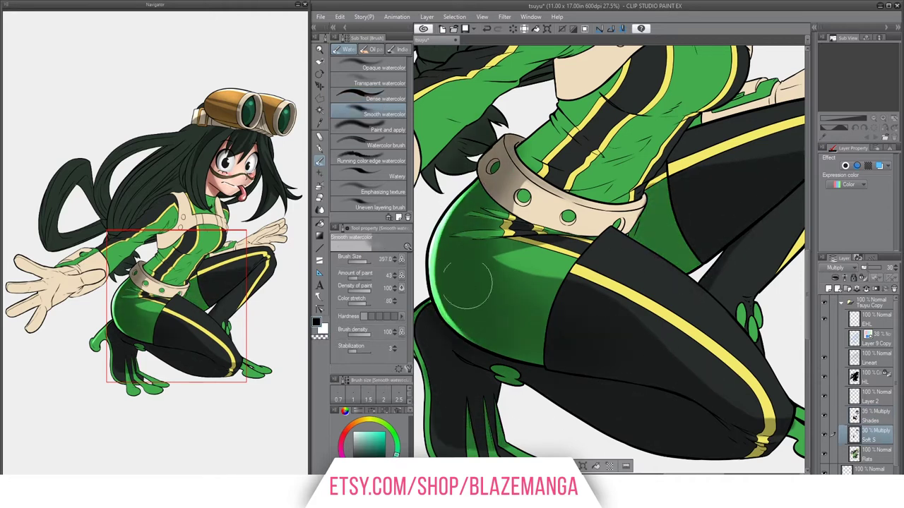
drag(752, 342, 694, 420)
drag(459, 106, 601, 212)
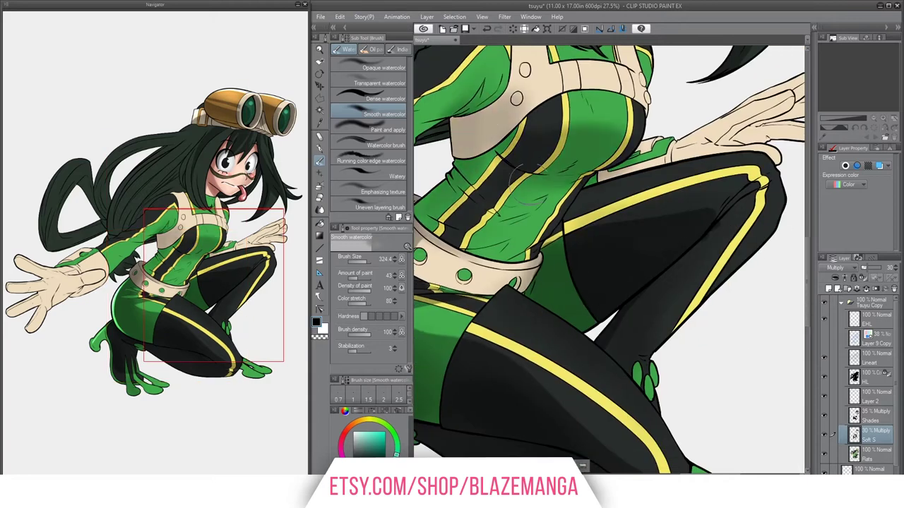
mouse_move(537, 120)
mouse_down()
mouse_move(734, 134)
mouse_move(607, 106)
mouse_up()
Paint hard shadows along the raised leg and its knee on the Shades layer with the Dense watercolor brush
click(382, 98)
click(874, 417)
mouse_move(667, 184)
mouse_down()
mouse_move(749, 212)
mouse_move(628, 315)
mouse_up()
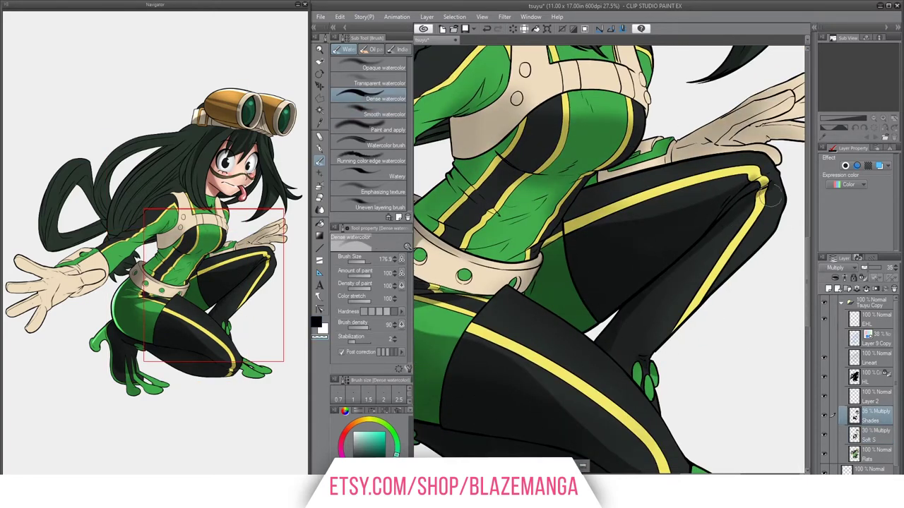
drag(636, 282, 653, 329)
drag(734, 191, 576, 241)
Paint hard shadows on the harness strap beneath the near arm and along its edge
drag(452, 113, 487, 159)
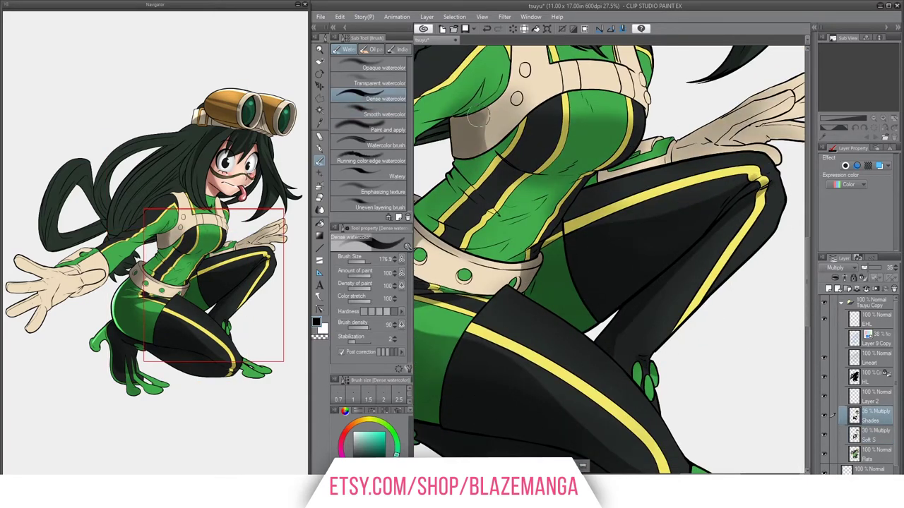
drag(459, 70, 498, 159)
drag(455, 145, 501, 183)
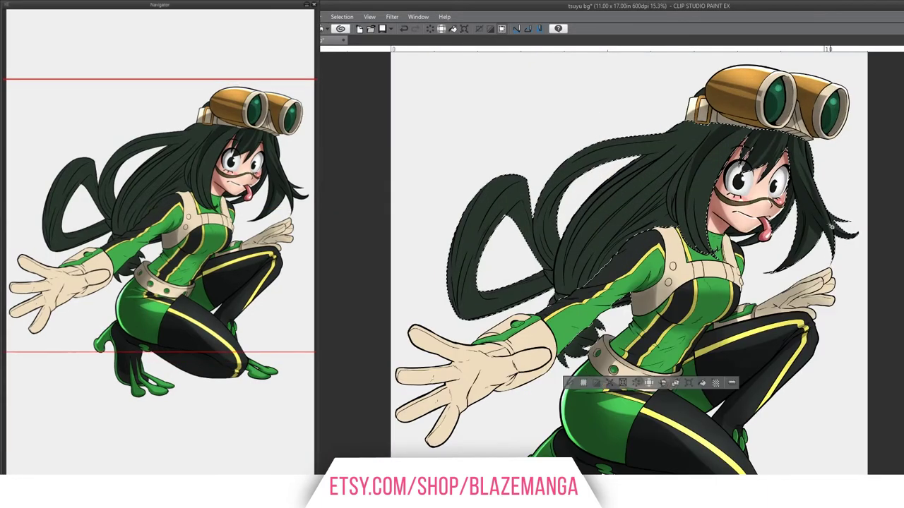
Limit painting to the hair with a selection and paint dark strand shadows down the long back hair
drag(707, 127, 614, 241)
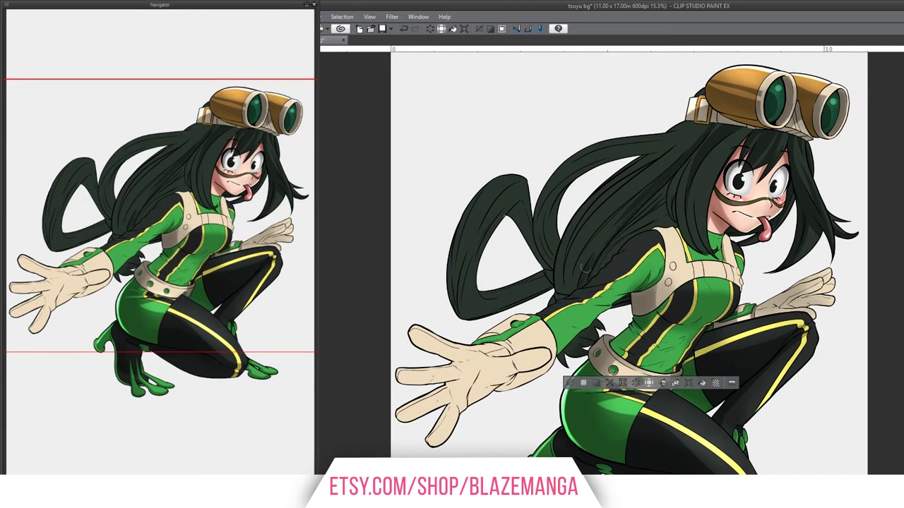
drag(635, 191, 579, 282)
mouse_move(649, 169)
mouse_down()
mouse_move(572, 290)
mouse_move(572, 250)
mouse_up()
scroll(572, 226, up, 1)
scroll(572, 226, up, 1)
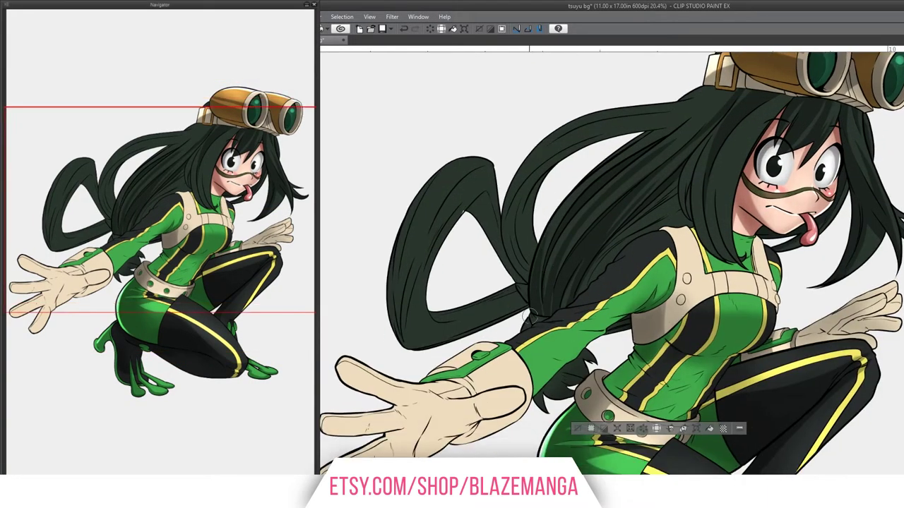
scroll(572, 226, up, 1)
Extend the dark strand shadows toward the hair tie and into the curved strand beside the large loop
drag(671, 177, 579, 262)
drag(667, 155, 572, 269)
scroll(660, 173, up, 1)
drag(661, 173, 607, 192)
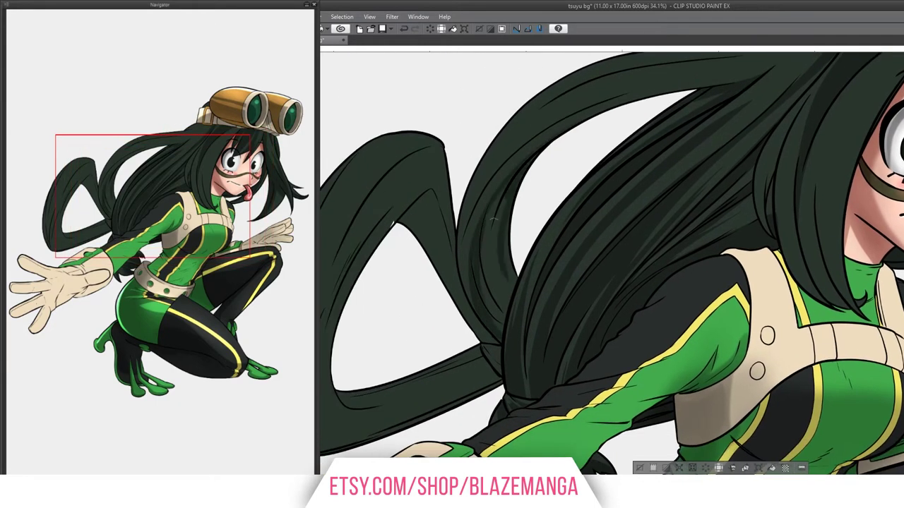
drag(465, 282, 495, 296)
scroll(457, 350, down, 2)
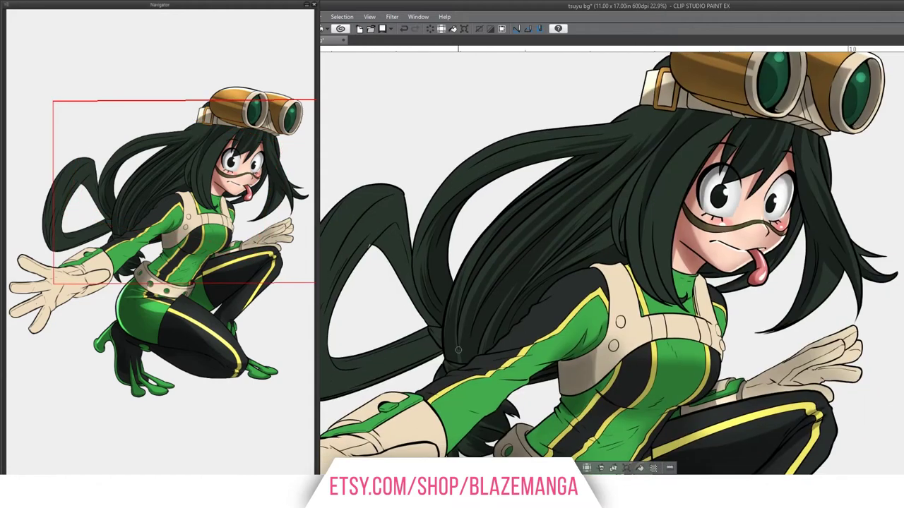
Shade the side locks framing the face and the large hair loop with dark strand shadows
drag(457, 350, 576, 230)
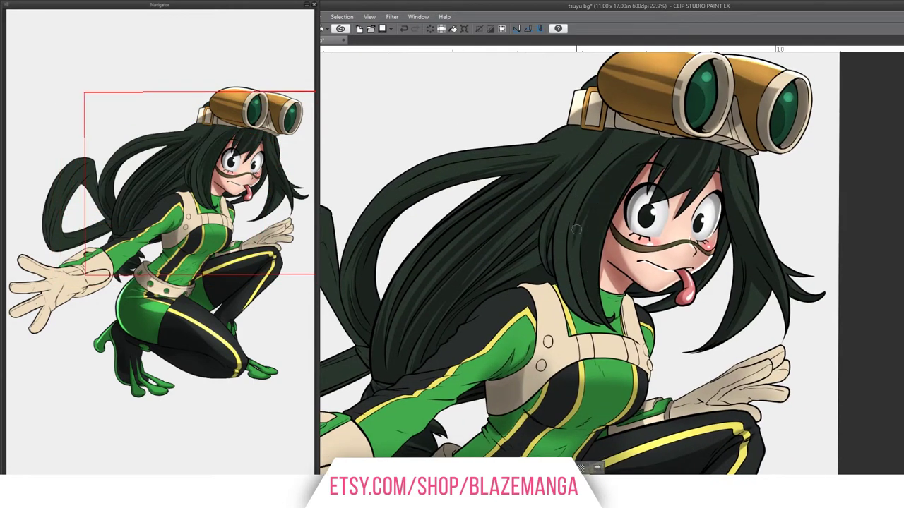
drag(726, 152, 848, 95)
drag(386, 210, 454, 106)
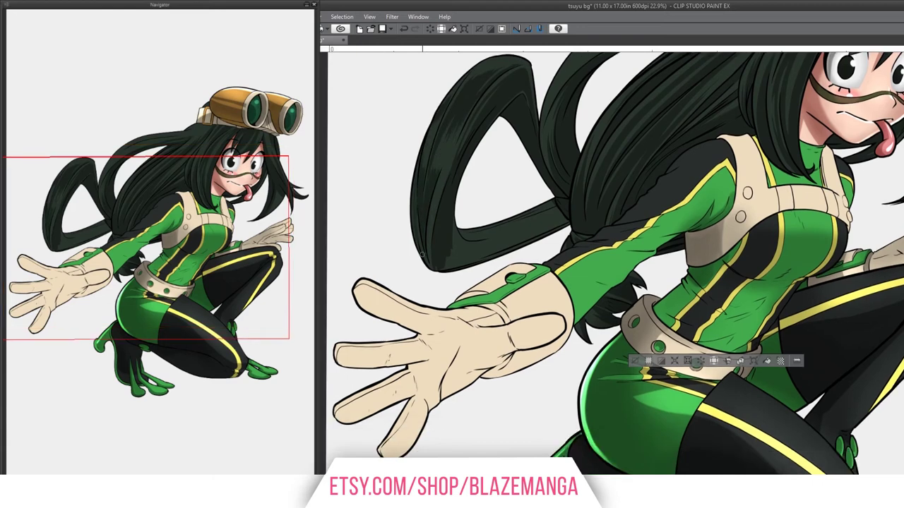
drag(432, 246, 417, 276)
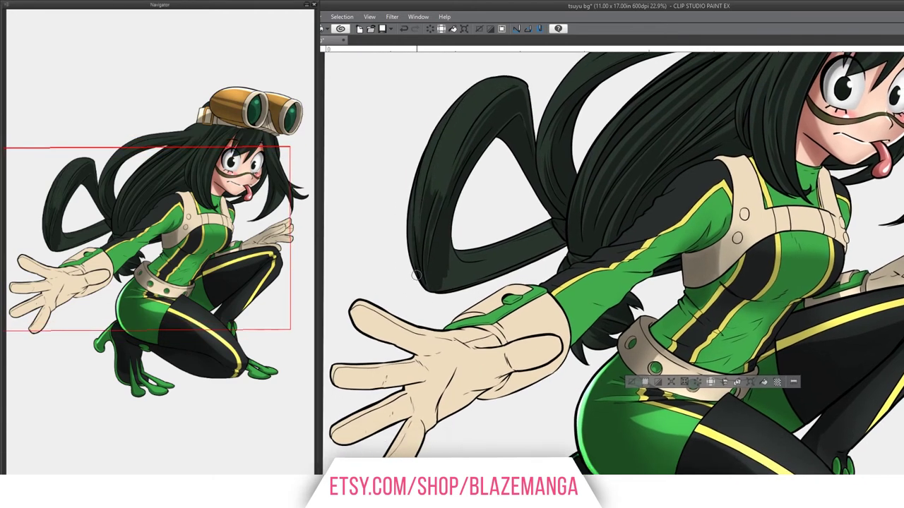
Darken the crown and the far hanging locks beside the face with fine strand shadows
drag(443, 185, 620, 138)
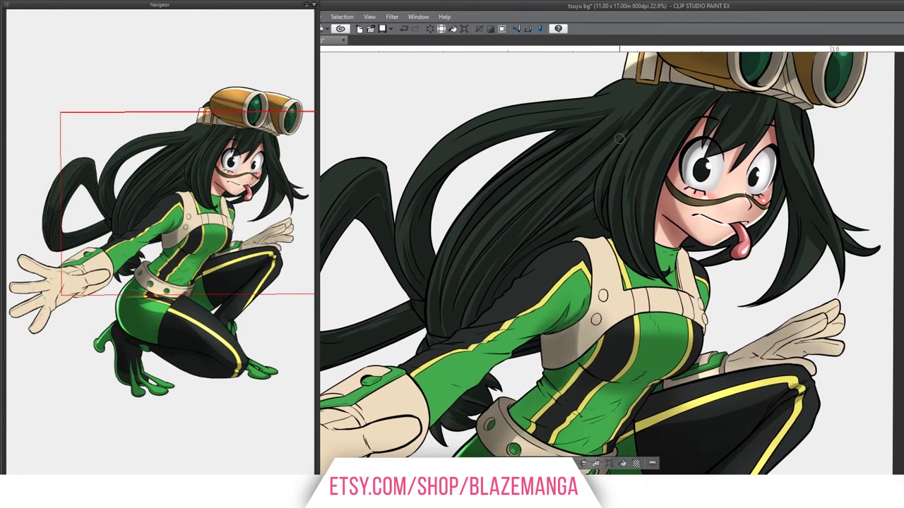
drag(434, 279, 553, 166)
drag(753, 307, 692, 257)
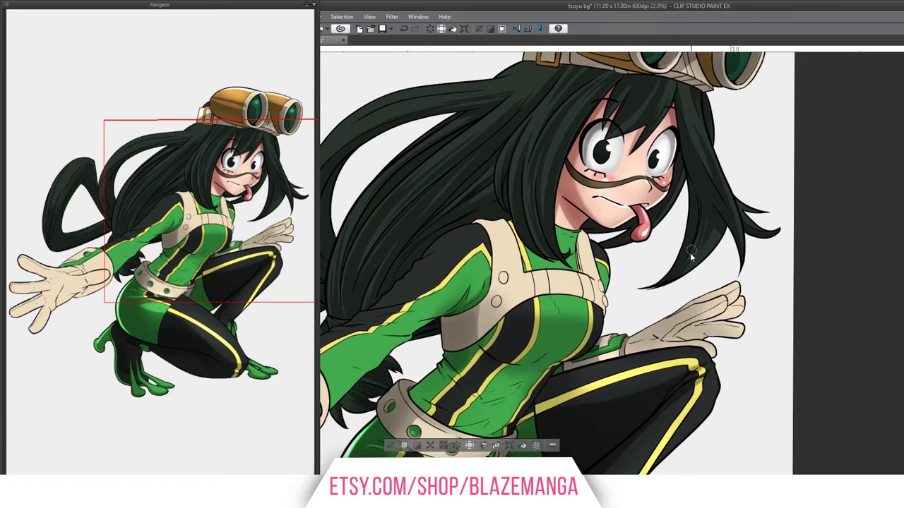
Paint subtle yellow-green highlights along the upper curved strand and the back hair just below the goggles
drag(701, 129, 438, 223)
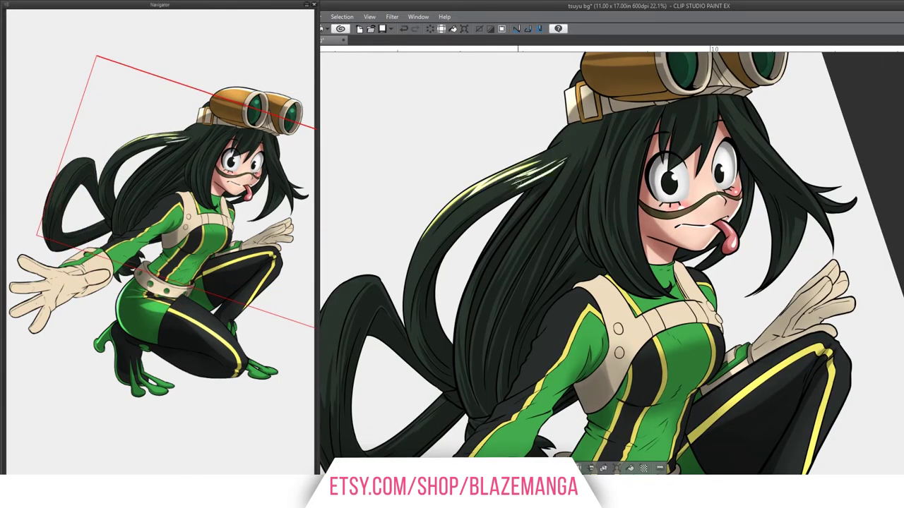
drag(577, 140, 597, 141)
drag(542, 181, 529, 168)
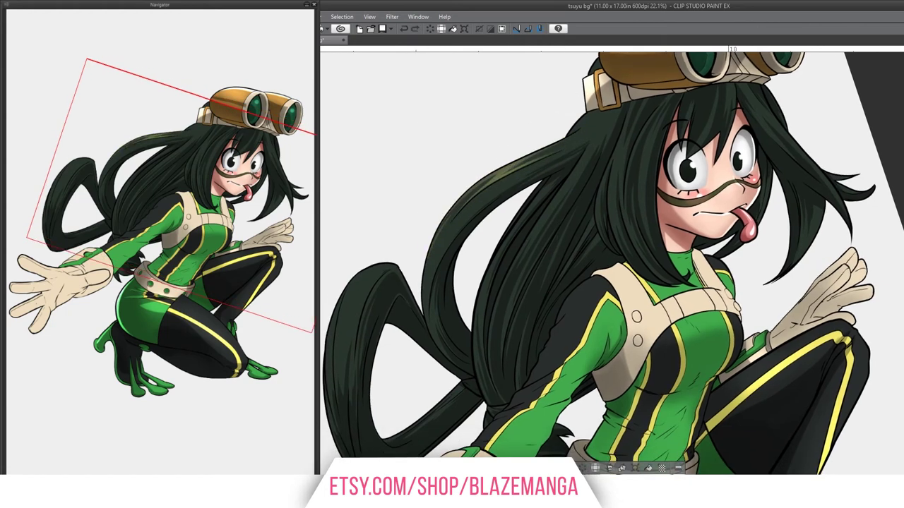
drag(588, 145, 549, 163)
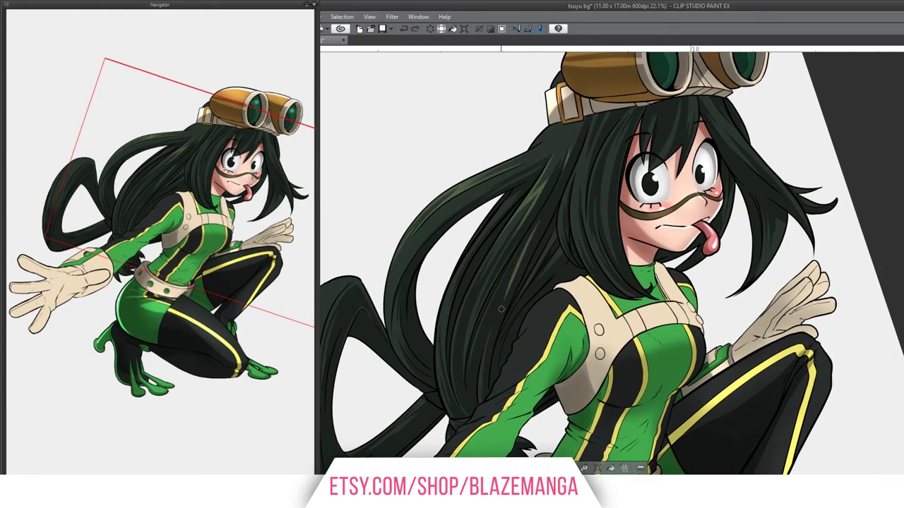
Add fine olive-green highlight strokes to the thick side locks next to the near eye
scroll(574, 194, up, 4)
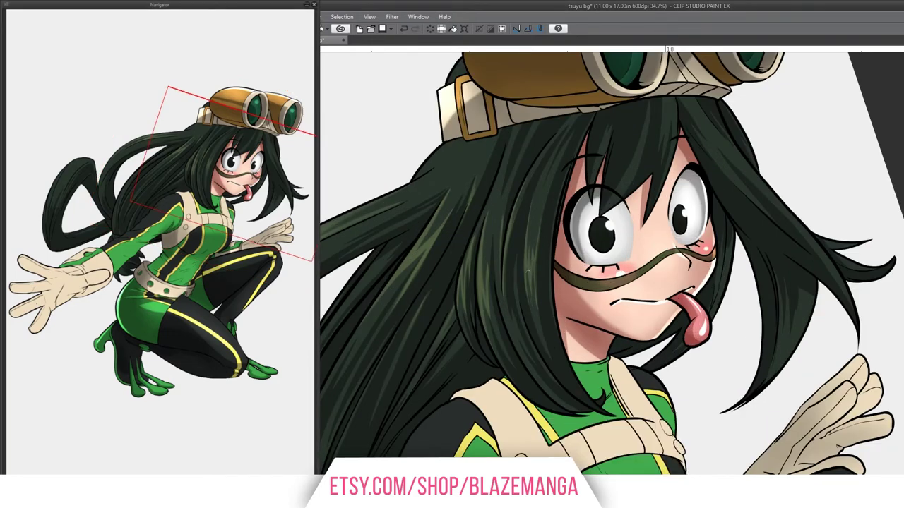
scroll(536, 302, up, 3)
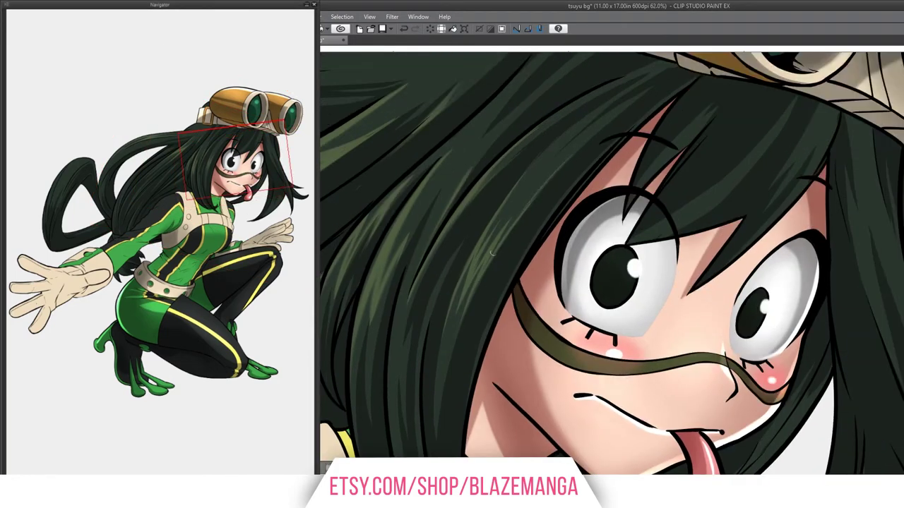
drag(567, 171, 599, 137)
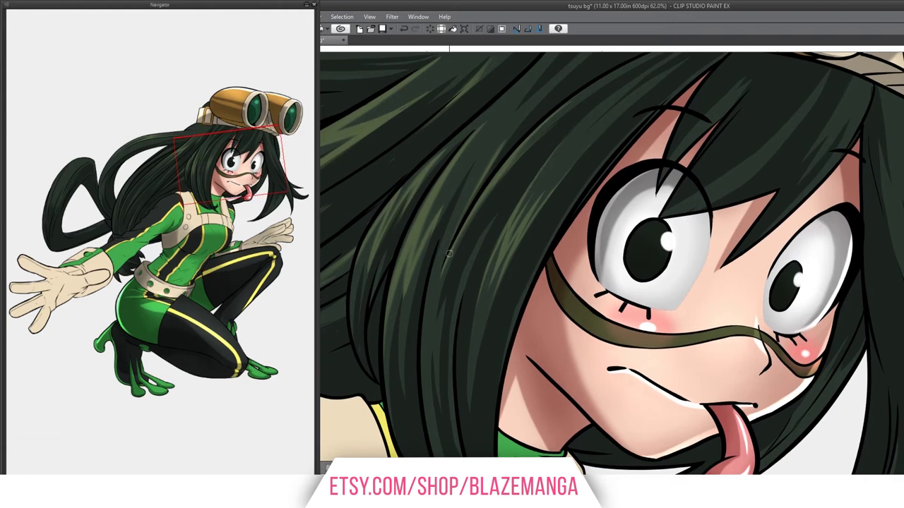
drag(448, 255, 446, 264)
drag(488, 205, 499, 260)
drag(476, 331, 466, 311)
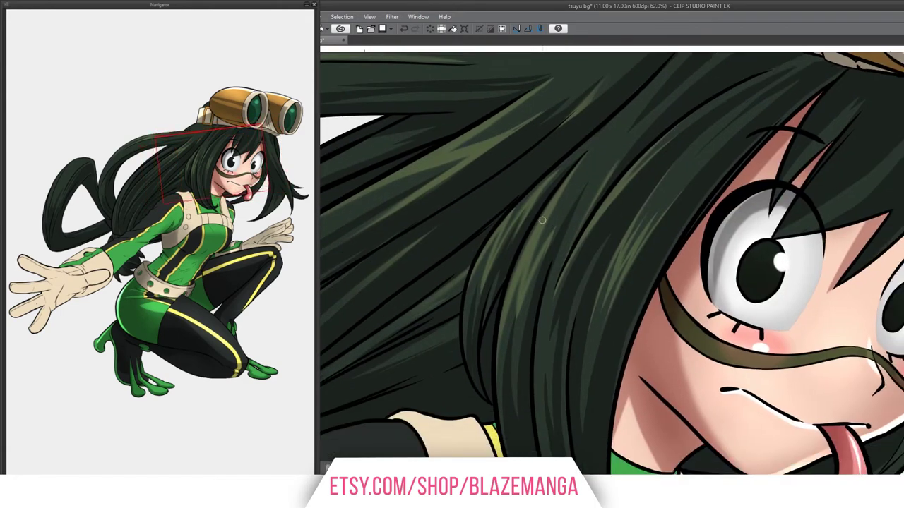
drag(601, 149, 590, 130)
drag(519, 272, 514, 172)
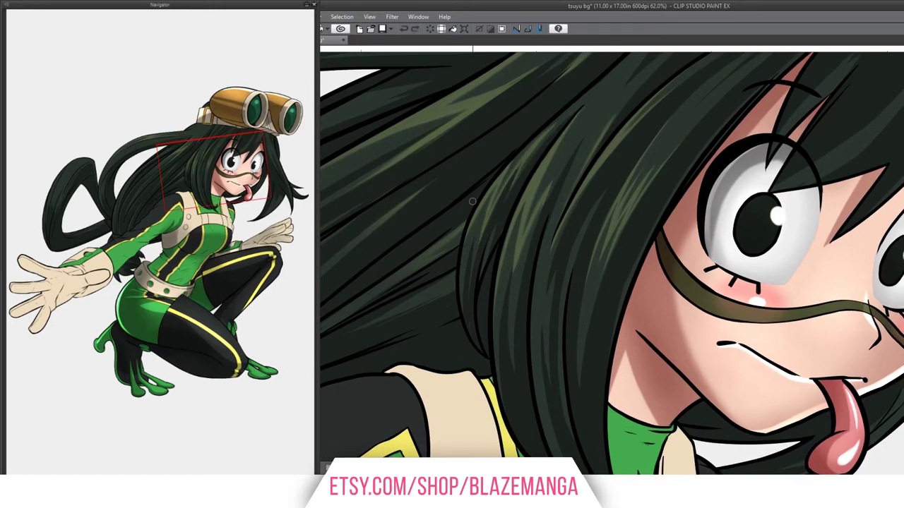
Paint fine olive-green highlights on the bangs and the top of the far side lock
scroll(677, 144, down, 3)
scroll(706, 191, up, 2)
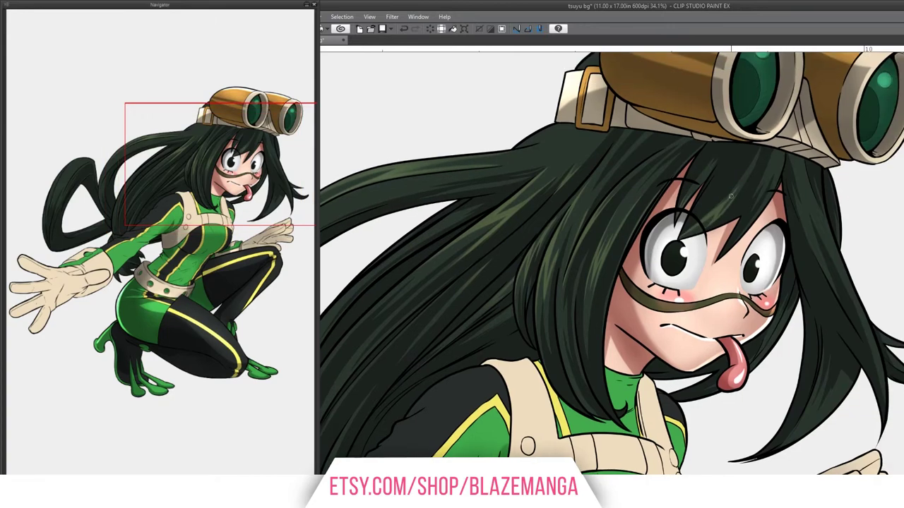
drag(731, 196, 721, 194)
drag(523, 177, 651, 165)
scroll(663, 194, up, 1)
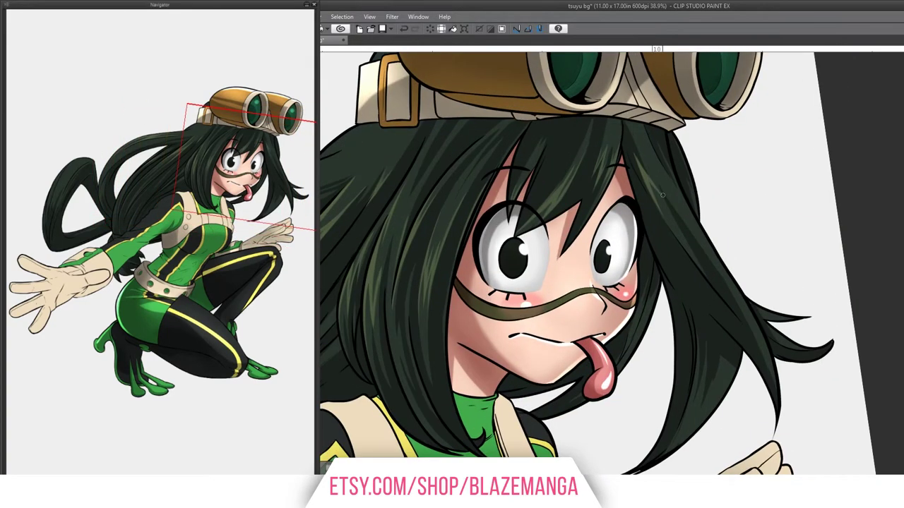
Carry the strand highlights through the long back hair and around the large hair loop
scroll(704, 227, down, 2)
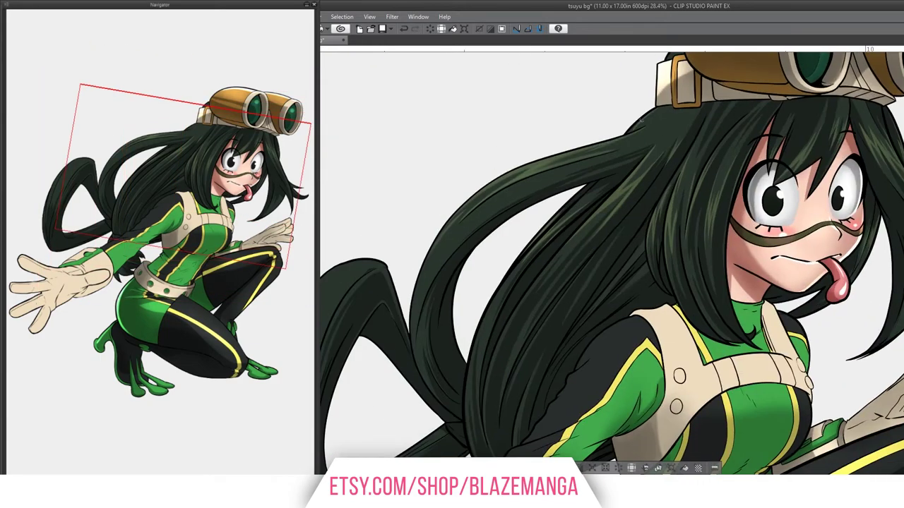
drag(641, 121, 551, 211)
scroll(511, 255, up, 1)
scroll(551, 212, down, 2)
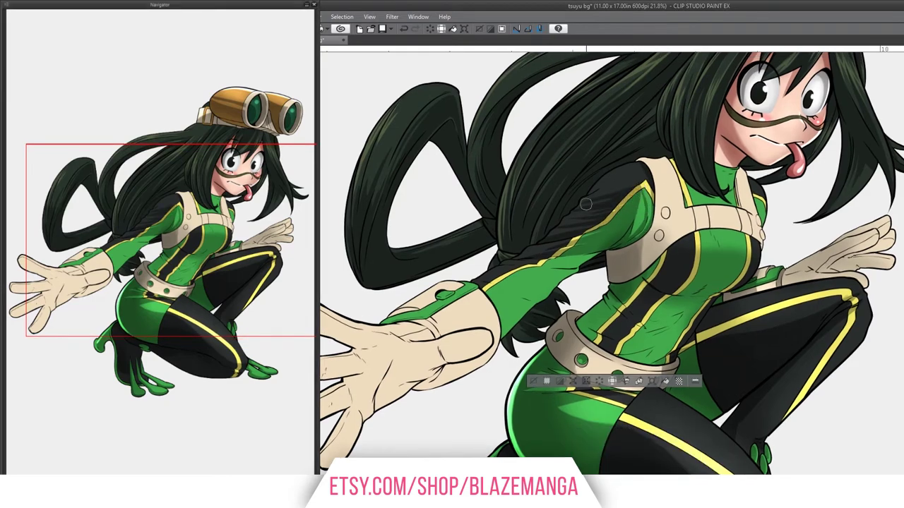
Paint fold shadows and highlights on the near sleeve and the green and black torso of the suit
drag(554, 227, 586, 203)
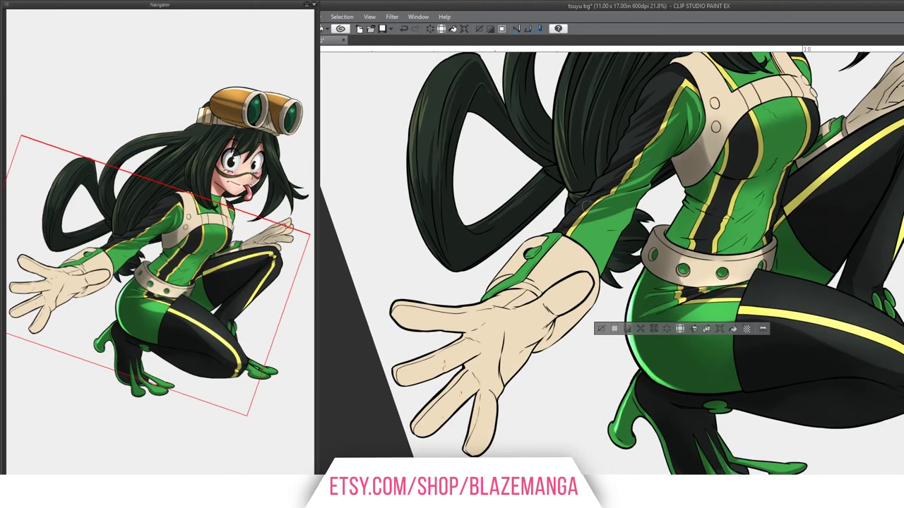
drag(586, 238, 647, 228)
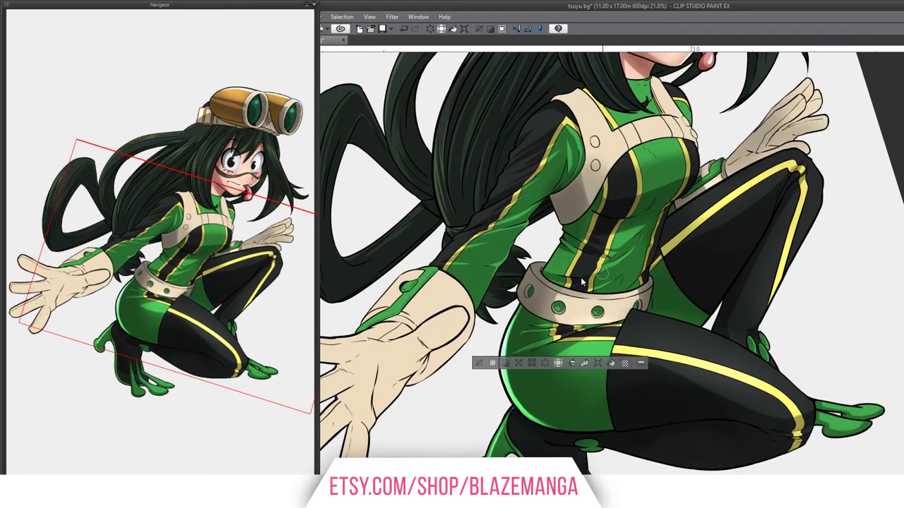
drag(512, 172, 528, 194)
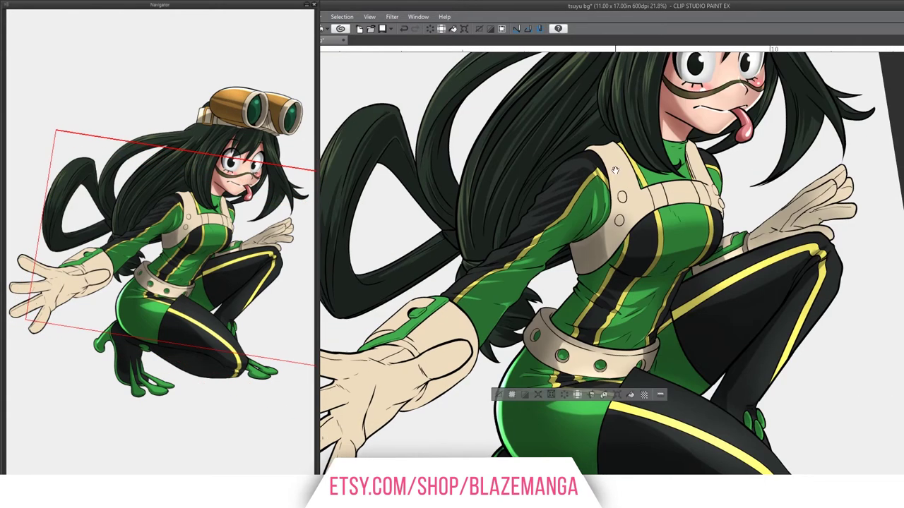
scroll(526, 188, up, 3)
scroll(506, 237, down, 3)
drag(507, 237, 543, 212)
scroll(611, 260, down, 2)
Shade the near glove with shadows around the wrist, thumb, palm creases and fingers
scroll(611, 261, up, 4)
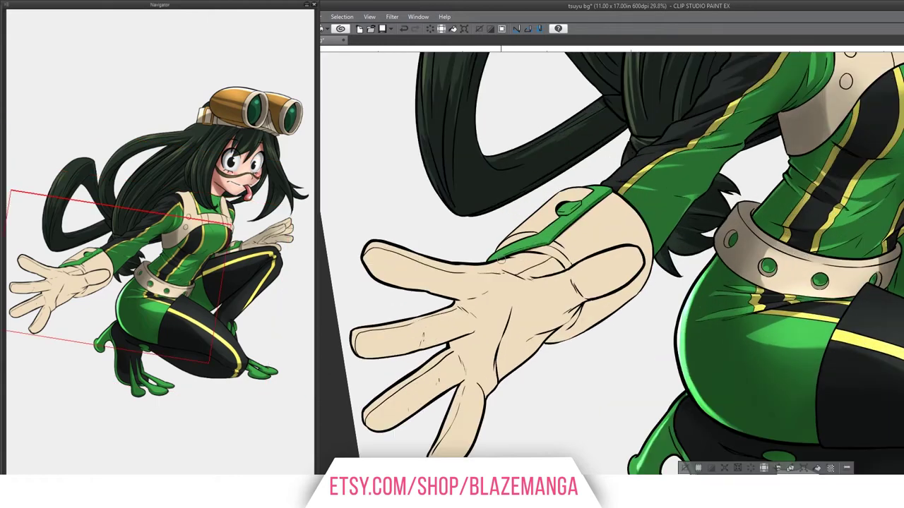
drag(611, 261, 623, 238)
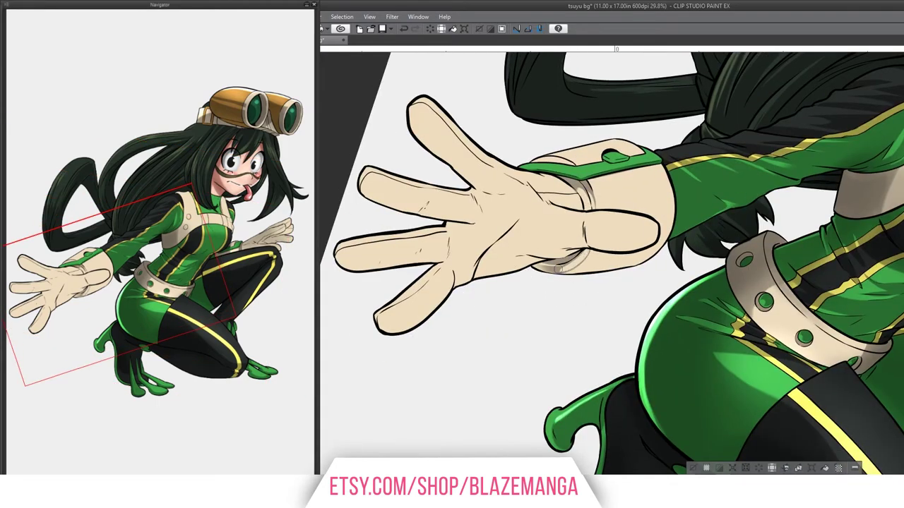
drag(558, 267, 586, 247)
drag(648, 233, 435, 170)
drag(540, 219, 487, 202)
mouse_move(494, 226)
mouse_down()
mouse_move(529, 202)
mouse_move(423, 206)
mouse_move(541, 262)
mouse_move(497, 225)
mouse_move(438, 311)
mouse_move(410, 325)
mouse_up()
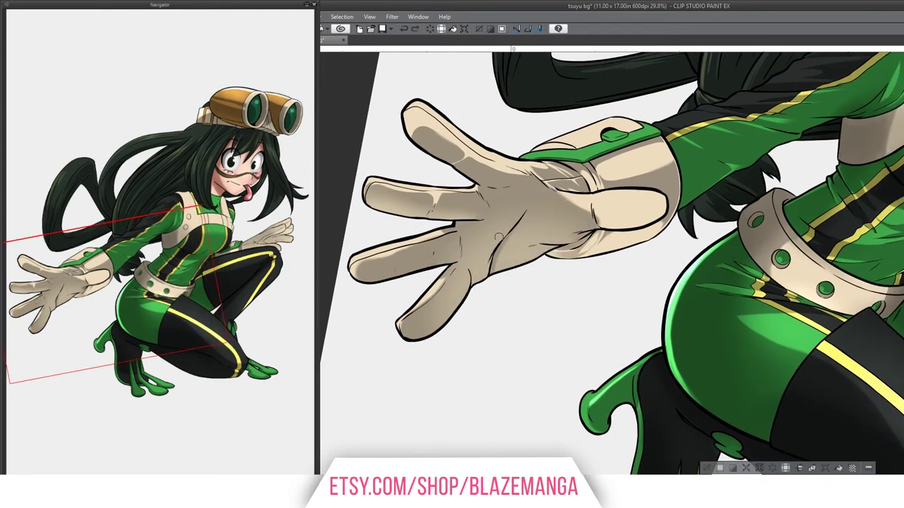
Soften the shadows on the near glove's palm, then select and shade the far glove
drag(426, 266, 423, 265)
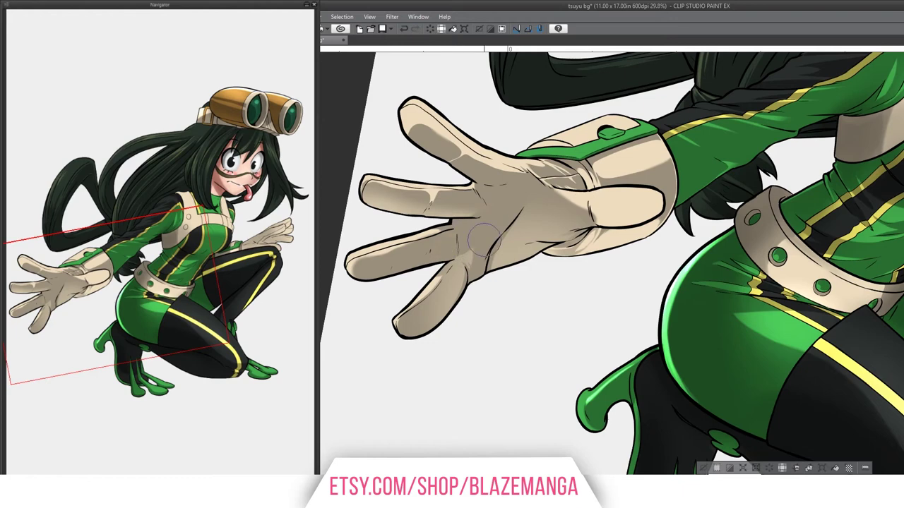
drag(590, 204, 572, 225)
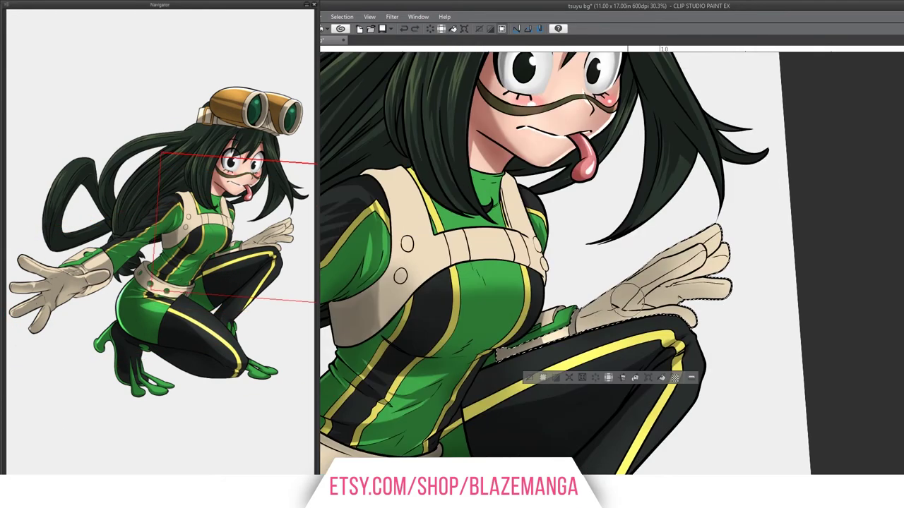
mouse_move(602, 299)
mouse_down()
mouse_move(726, 254)
mouse_move(736, 286)
mouse_move(768, 233)
mouse_up()
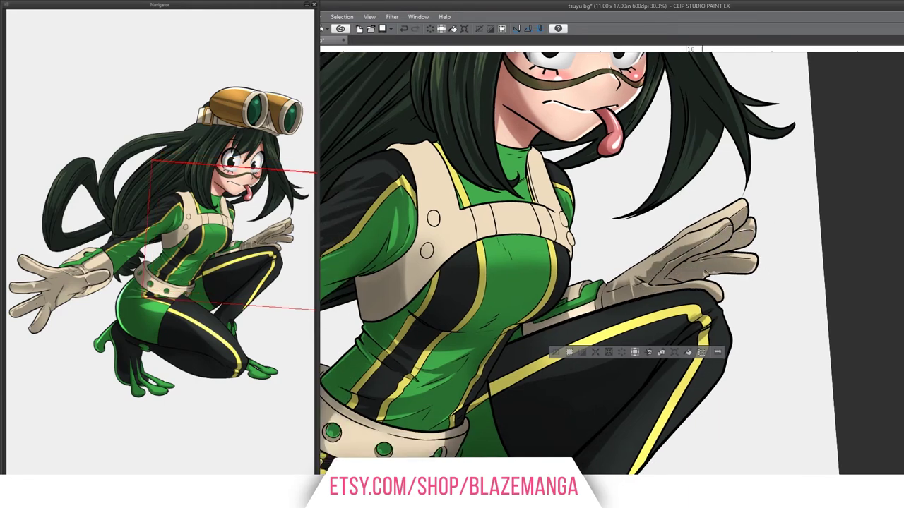
Shade and highlight the green band on the near glove's cuff
drag(565, 282, 741, 247)
drag(353, 240, 544, 211)
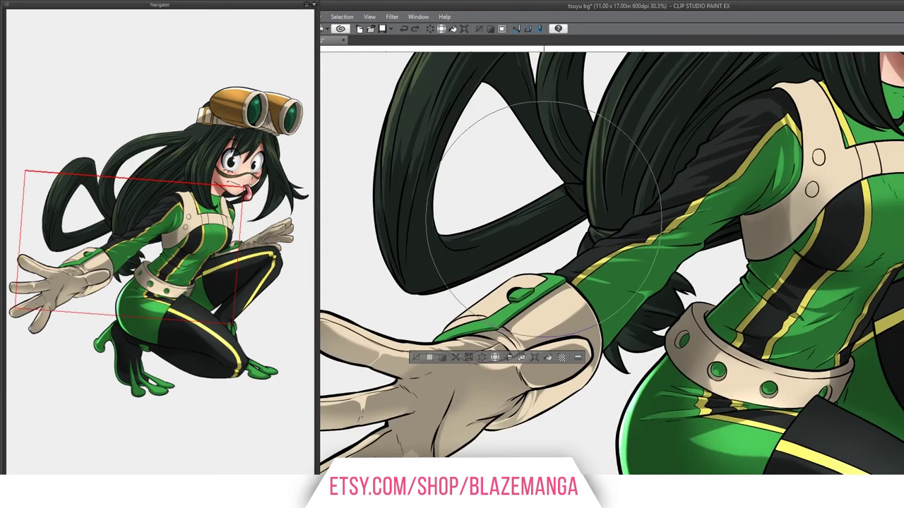
drag(539, 287, 548, 282)
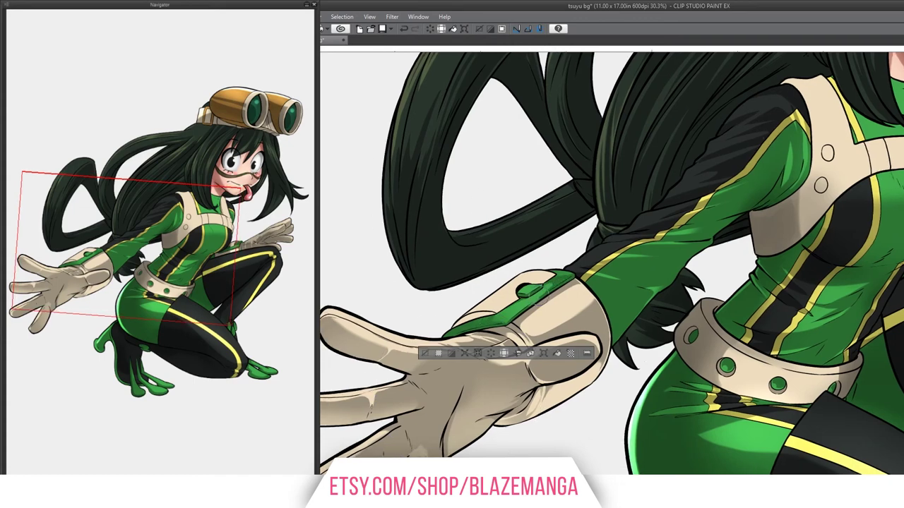
scroll(565, 288, down, 2)
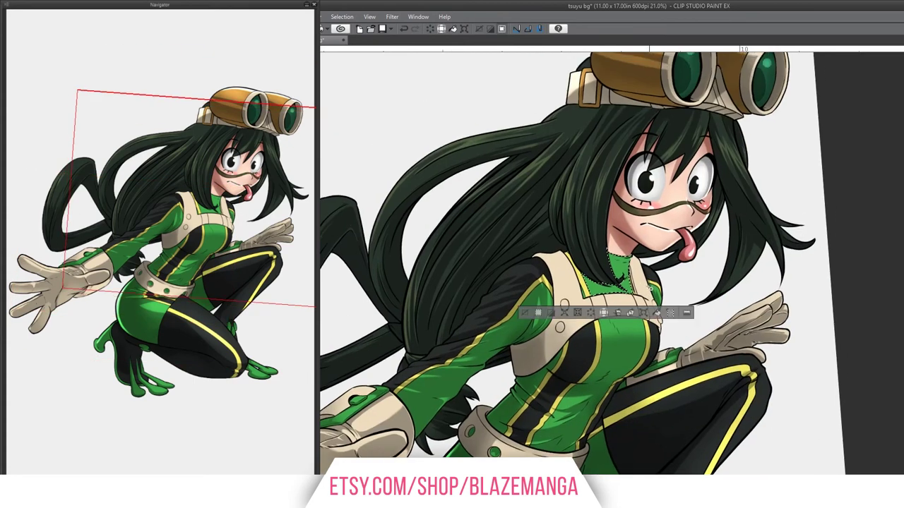
Shade the suit's green collar and the far sleeve beside the glove cuff
drag(590, 282, 570, 170)
key(ctrl+shift+d)
key(ctrl+minus)
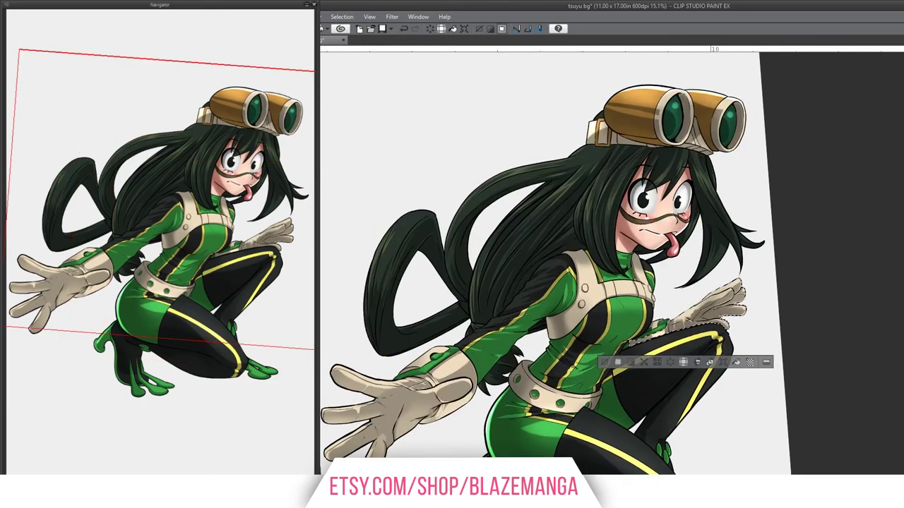
Shade the beige belt and paint shadows and highlights on its front green studs
key(ctrl+plus)
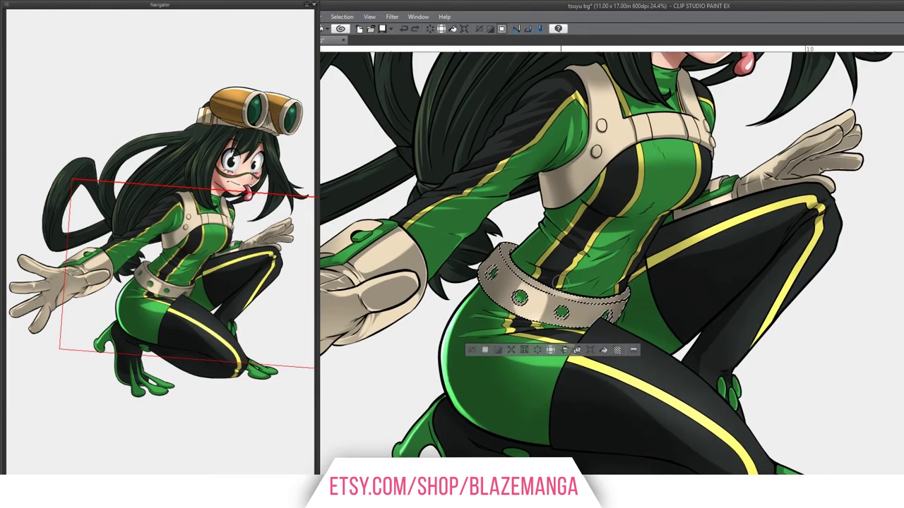
drag(569, 313, 604, 308)
scroll(558, 327, up, 10)
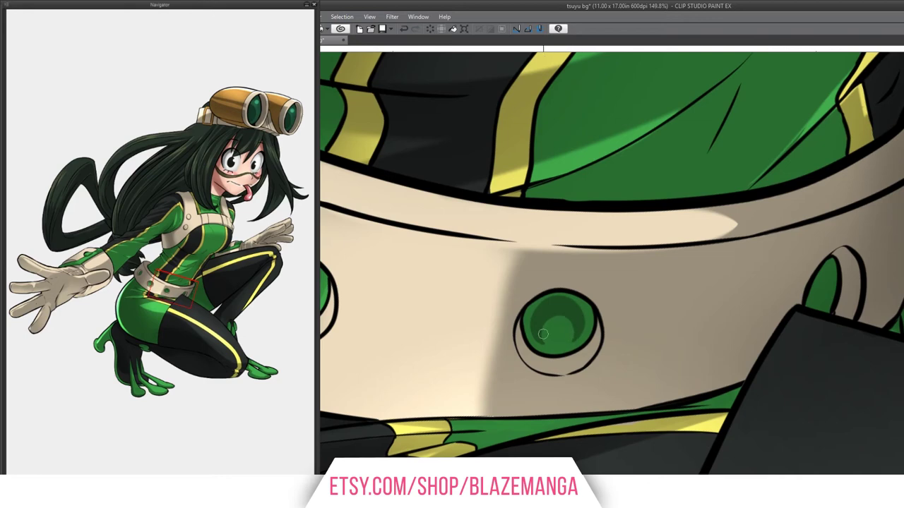
drag(572, 306, 615, 264)
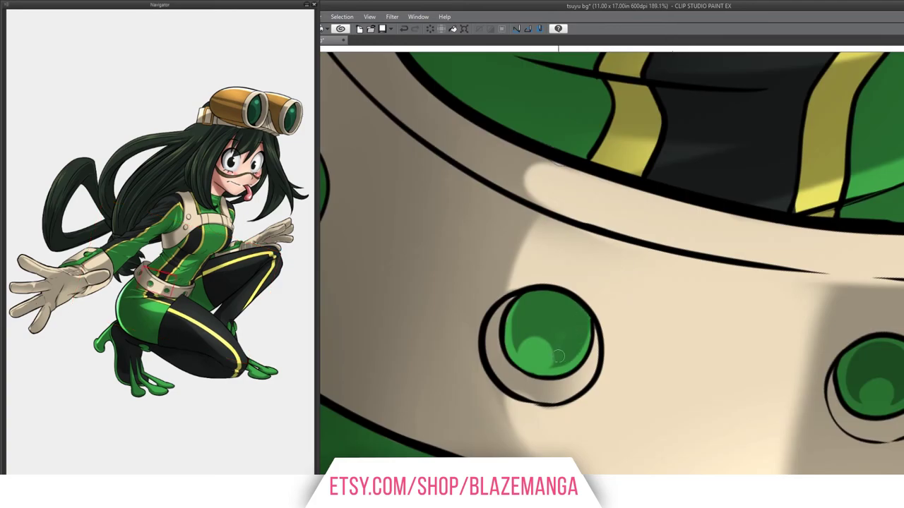
scroll(558, 356, down, 3)
drag(558, 356, 539, 257)
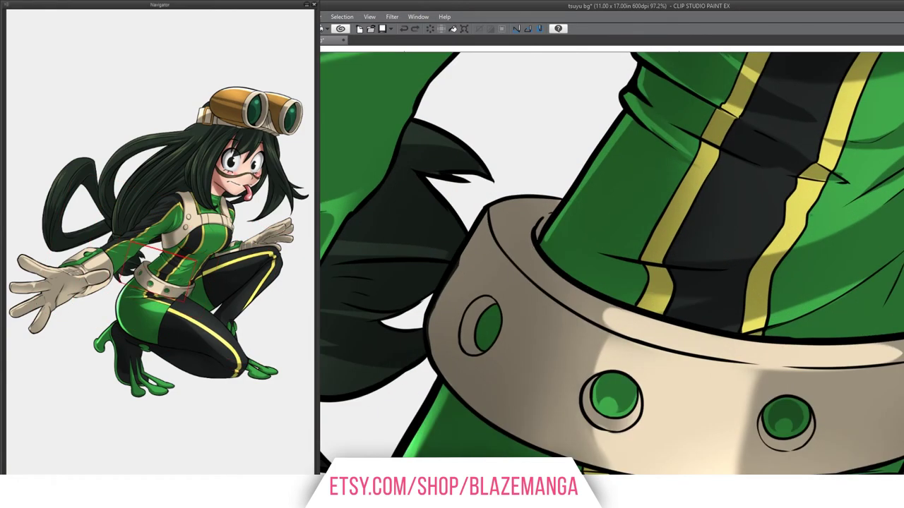
Refine the belt's edge where it meets the back of the waist and highlight the green side stud
scroll(558, 269, up, 3)
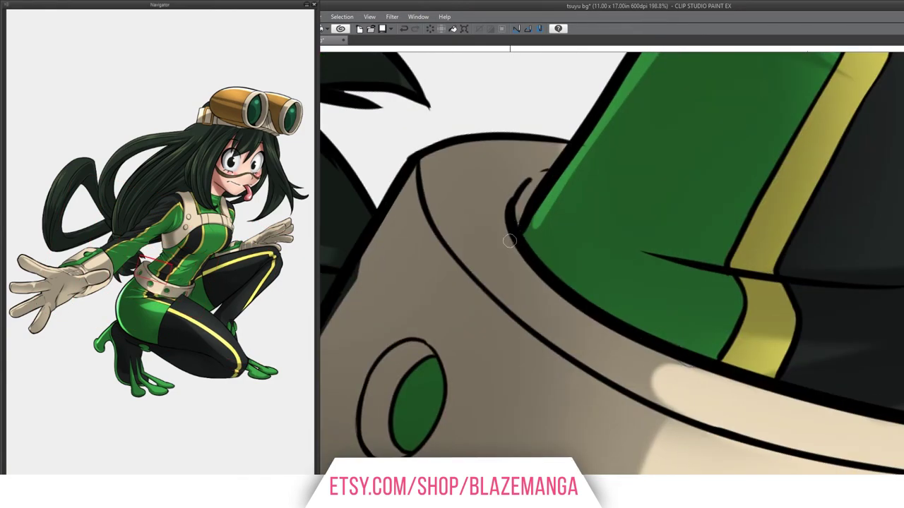
scroll(509, 241, down, 3)
drag(509, 241, 570, 182)
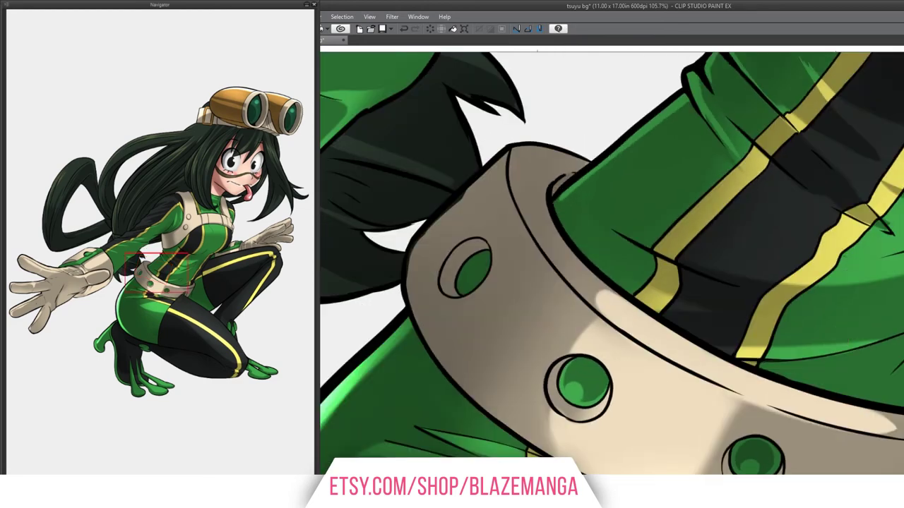
scroll(473, 245, up, 2)
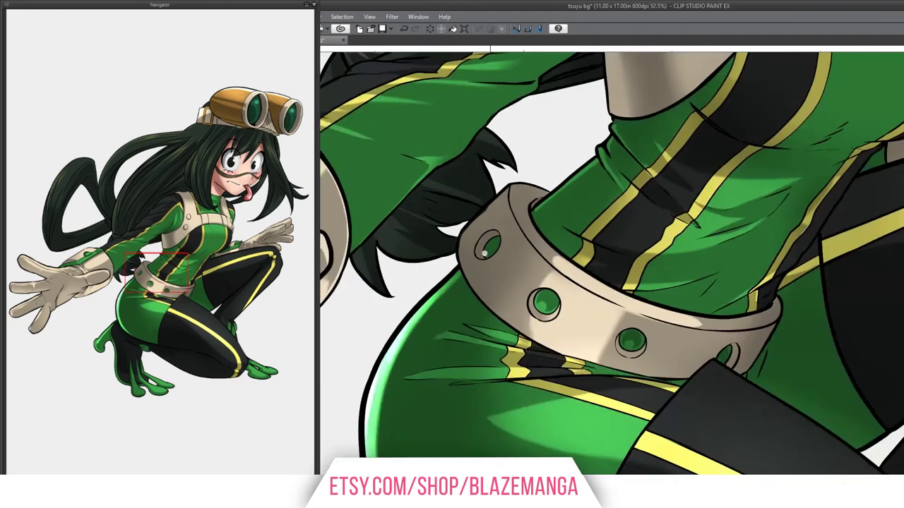
drag(473, 245, 518, 221)
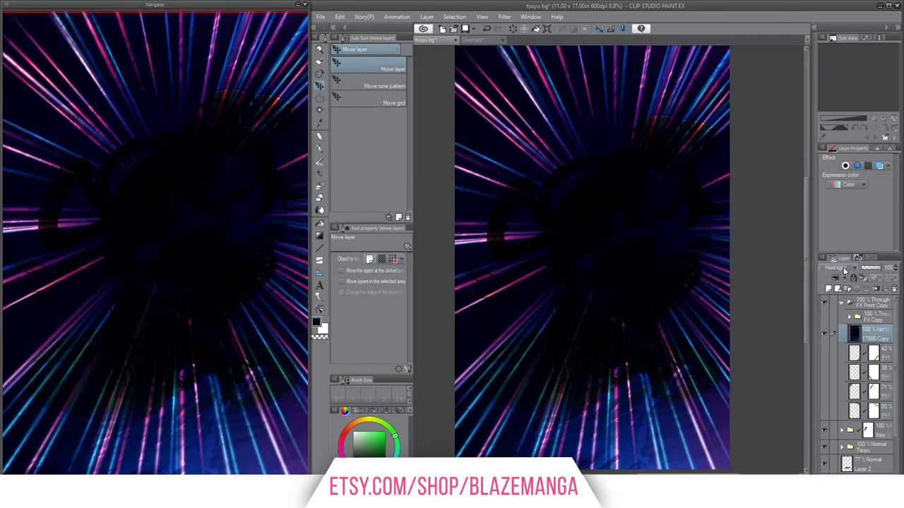
Set the light-burst image layer to Screen blending at 40% opacity
click(844, 269)
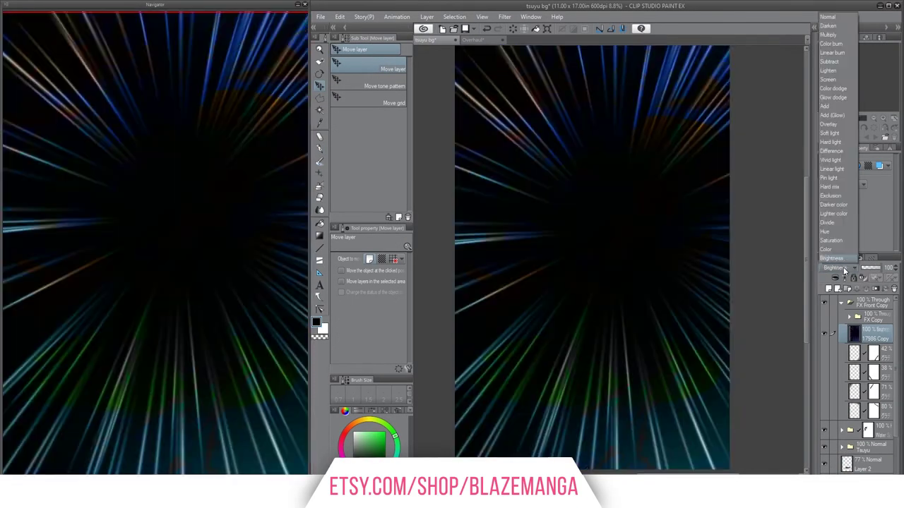
click(839, 92)
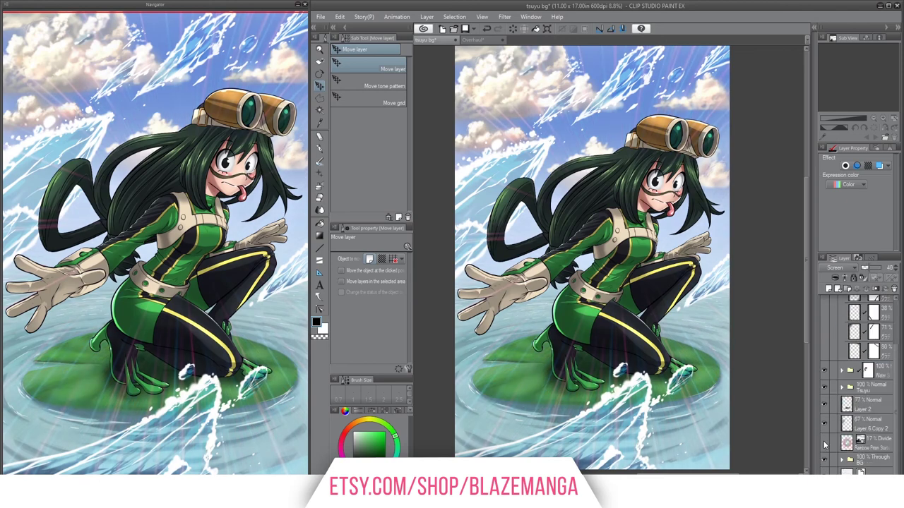
Show the halftone pattern overlay and place Screen-mode lens flare layers over the character and background
click(834, 367)
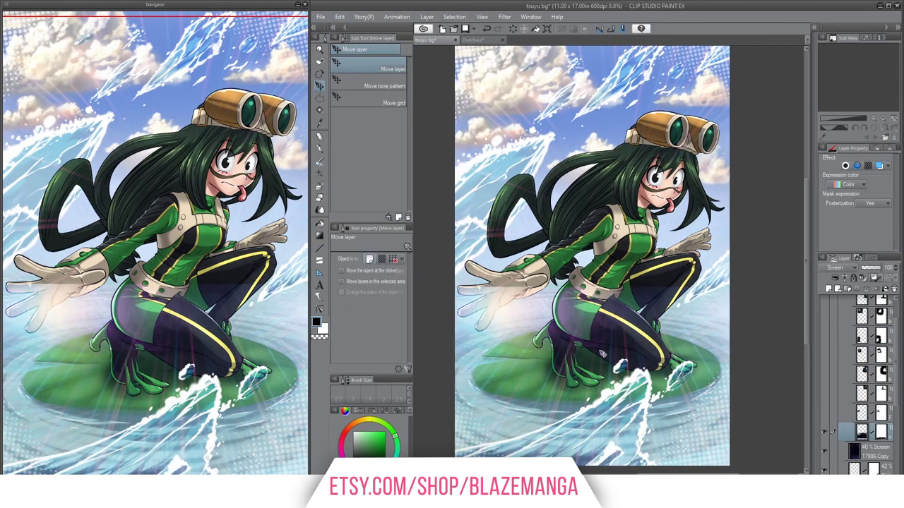
key(Return)
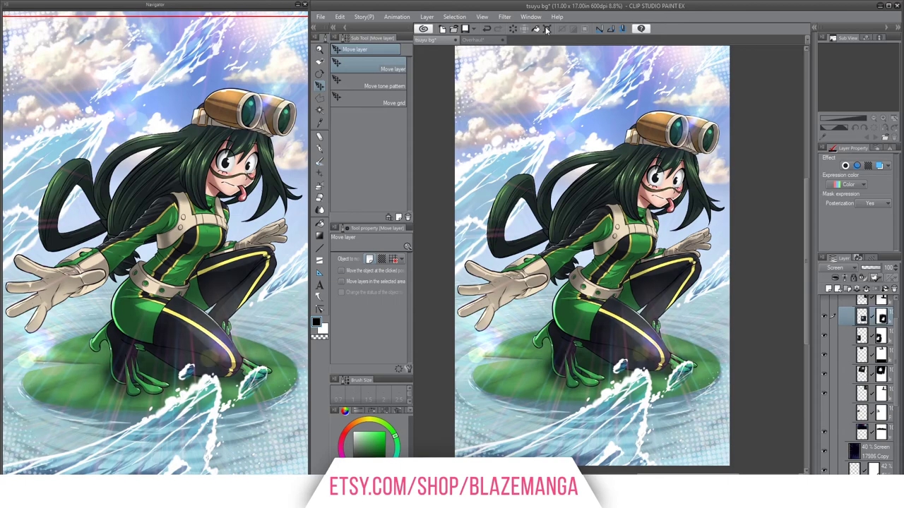
key(ctrl+t)
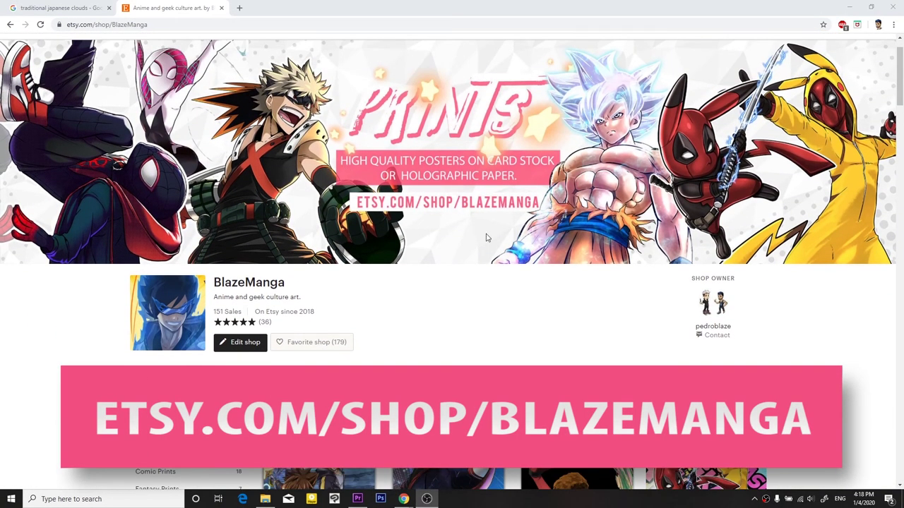
Switch to the BlazeManga Etsy shop in the browser and look through the listed prints
scroll(485, 238, down, 4)
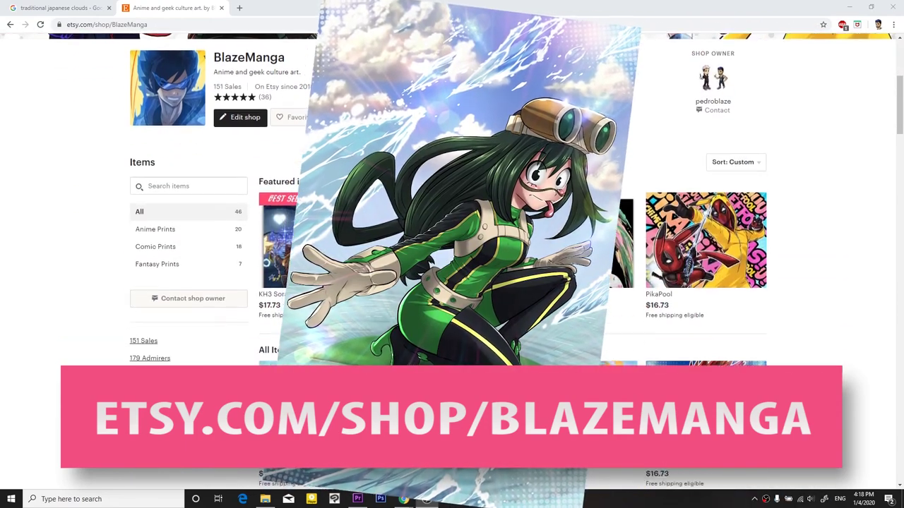
scroll(772, 265, down, 3)
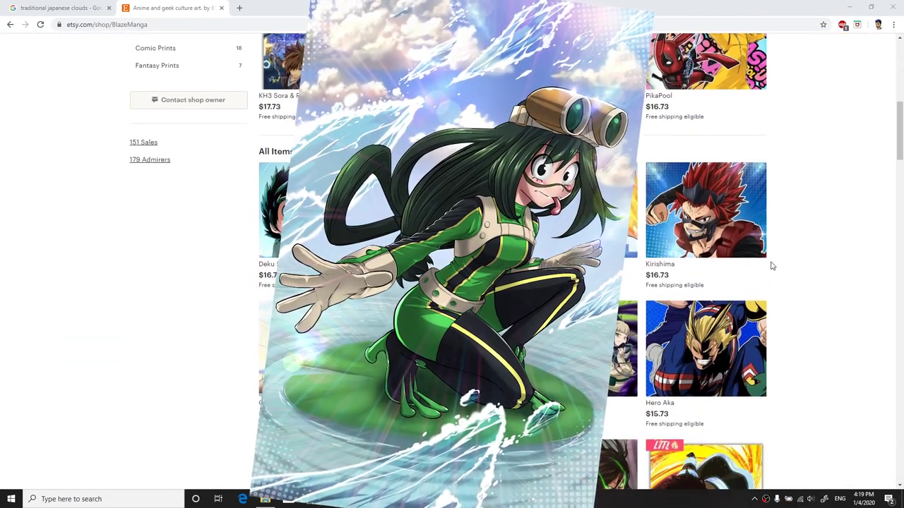
scroll(775, 263, down, 1)
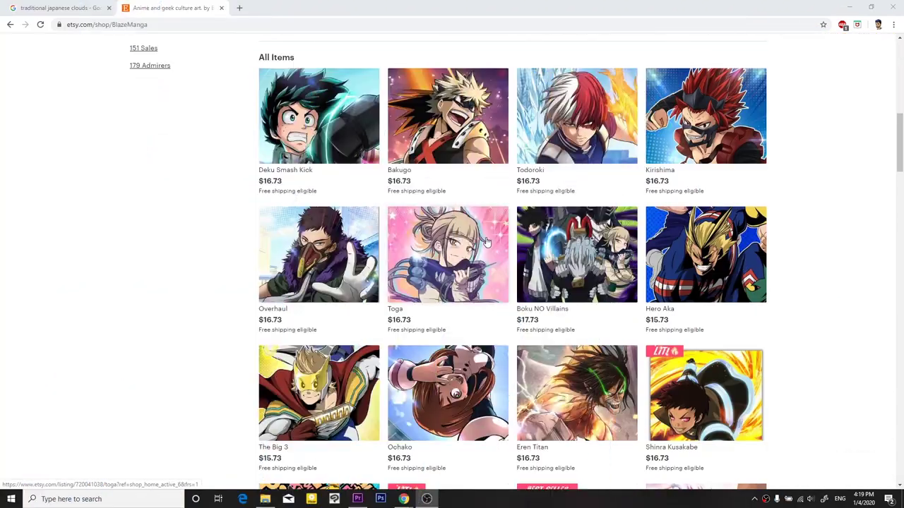
Open the Toga print listing from the shop and examine its enlarged artwork image
click(448, 252)
scroll(509, 185, down, 1)
click(502, 199)
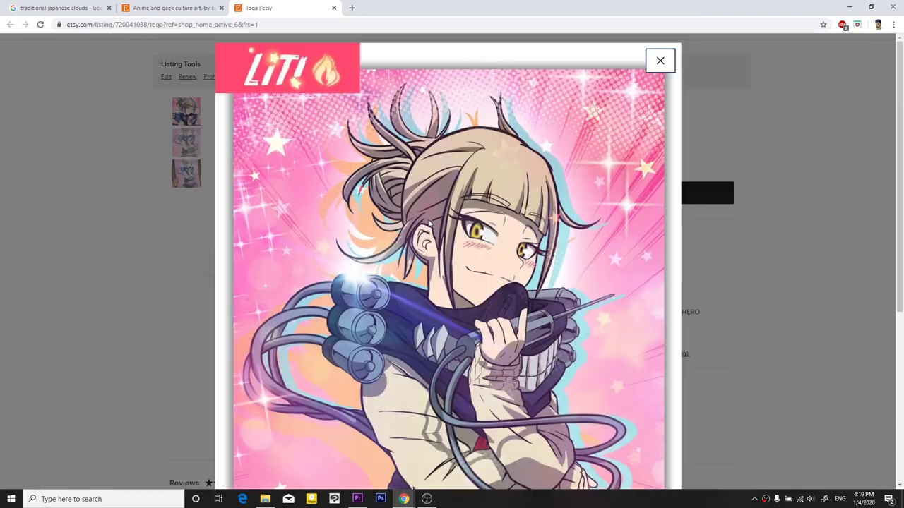
scroll(600, 212, down, 1)
scroll(632, 213, up, 1)
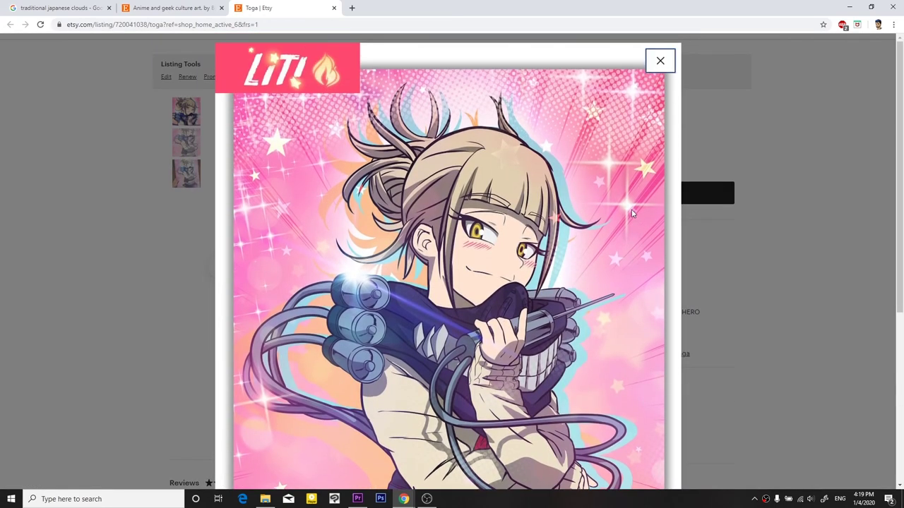
scroll(633, 214, down, 2)
scroll(633, 213, up, 1)
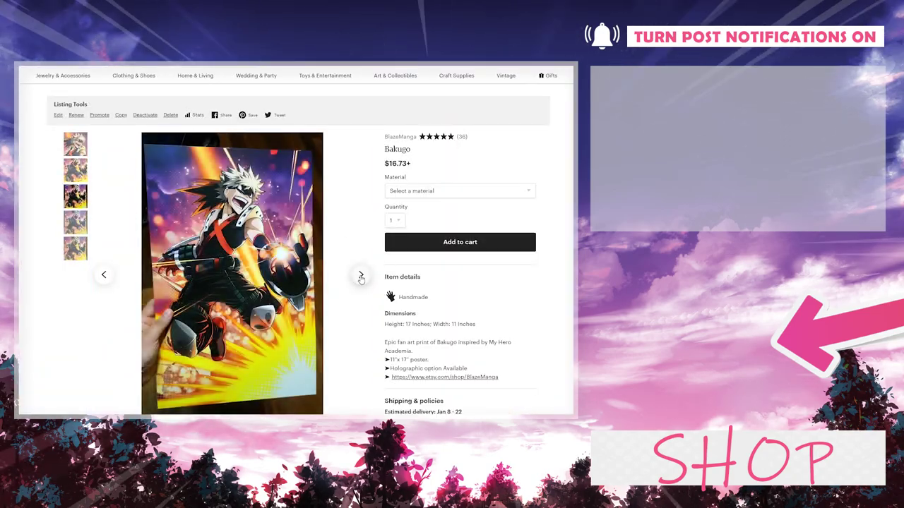
View the Bakugo holographic print photo enlarged, then close the enlarged view
click(319, 273)
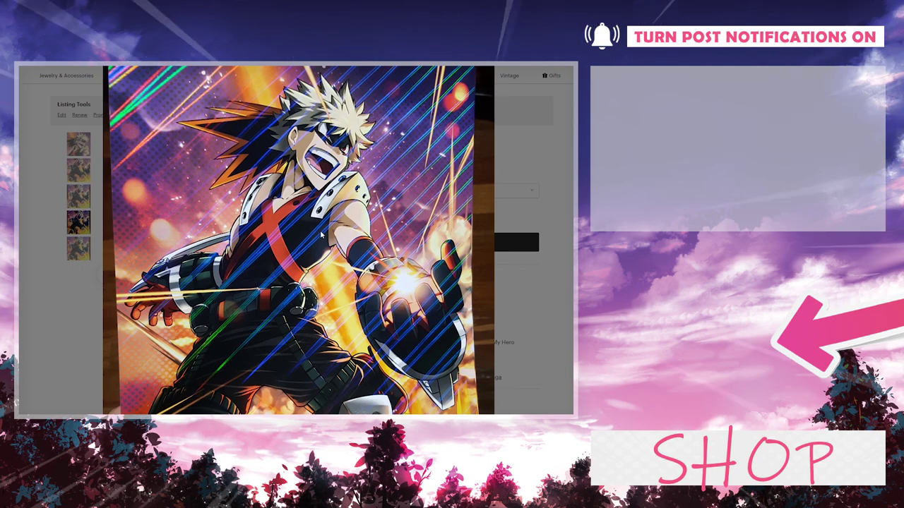
click(475, 70)
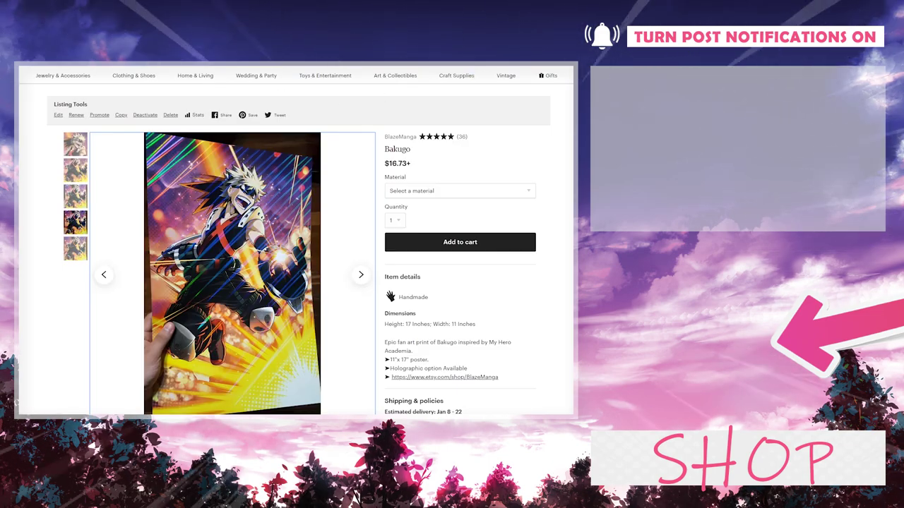